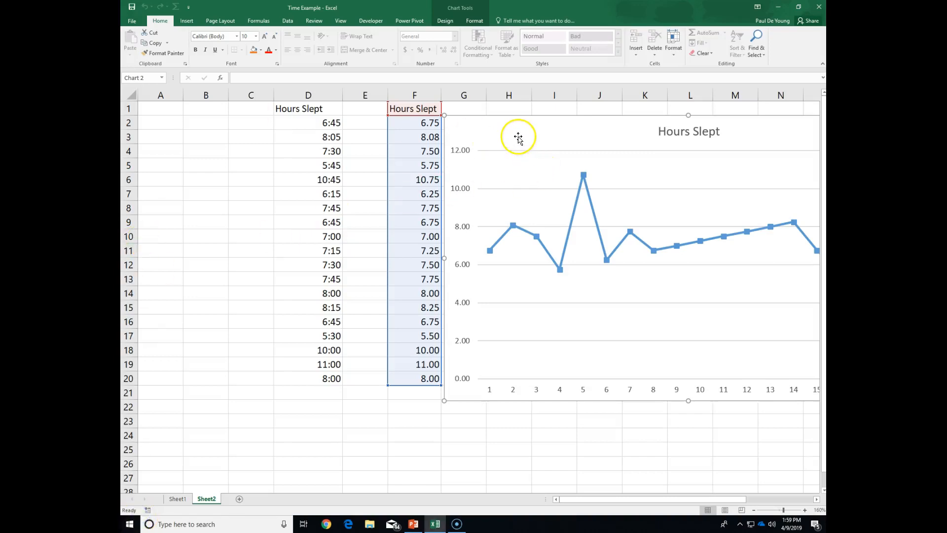
- Delete the Hours Slept line chart from Sheet2
left_click_drag(613, 498, 655, 497)
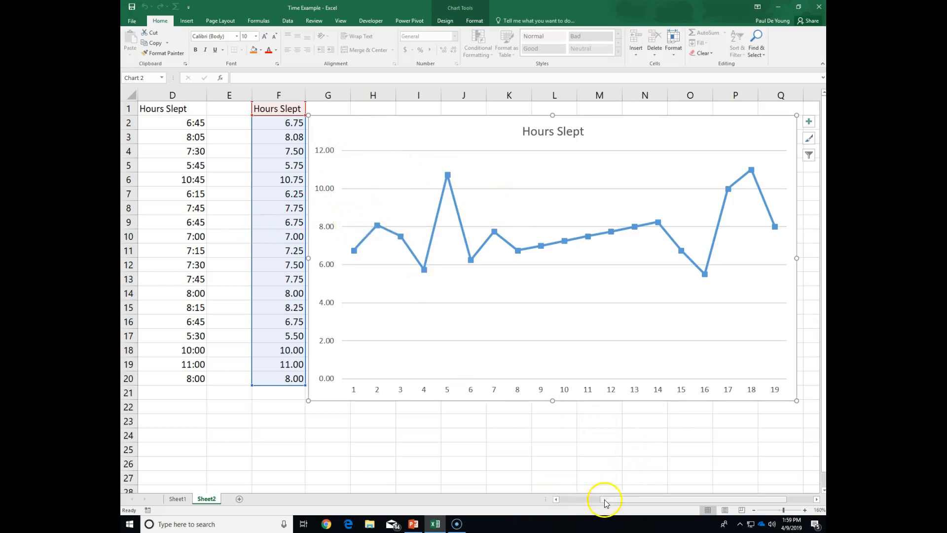
left_click_drag(616, 503, 556, 498)
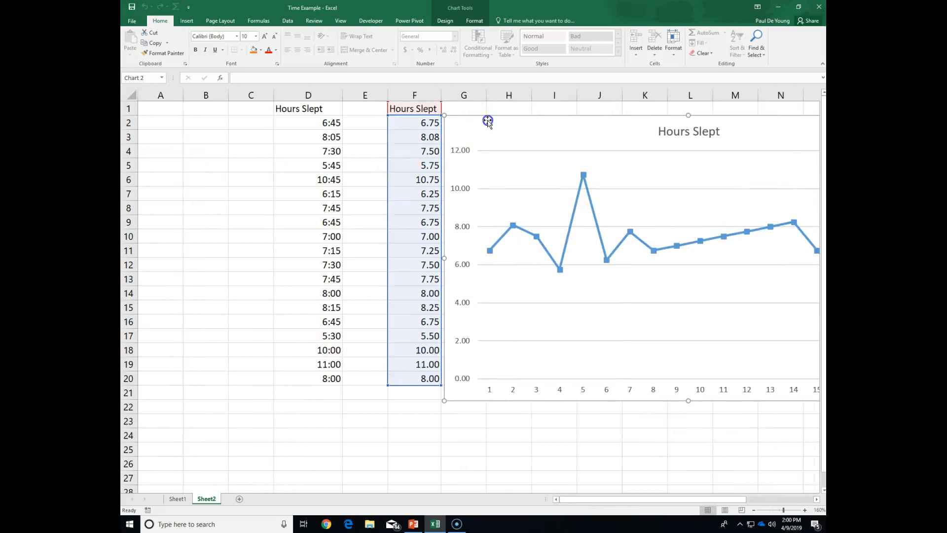
key("Delete")
- Clear all contents and formatting from the converted hours in cells F2:F20
left_click_drag(423, 125, 413, 378)
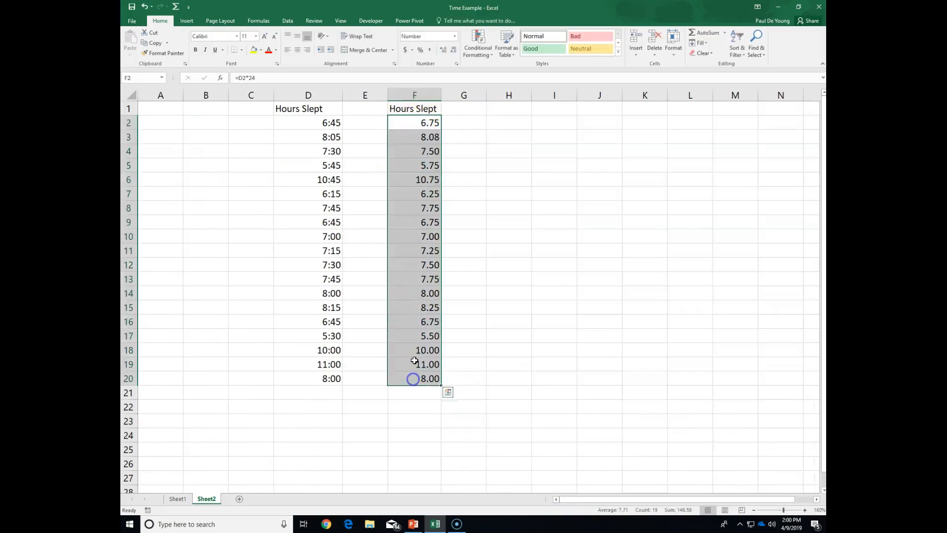
left_click(702, 53)
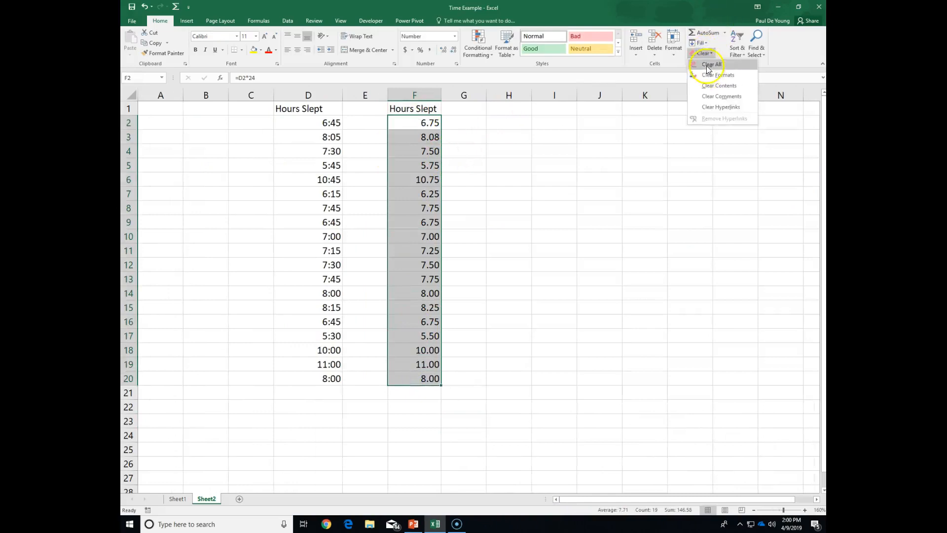
left_click(706, 65)
left_click(310, 121)
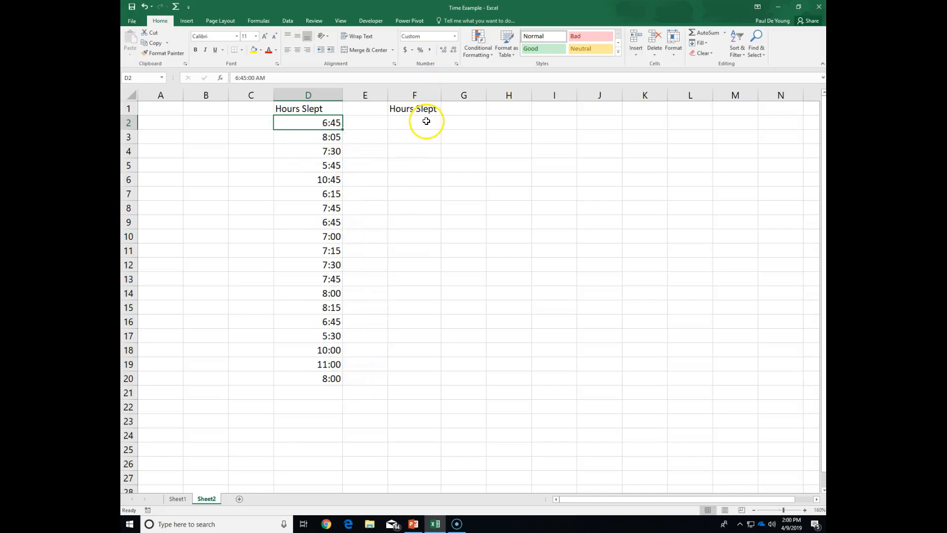
left_click_drag(318, 108, 317, 380)
left_click(458, 288)
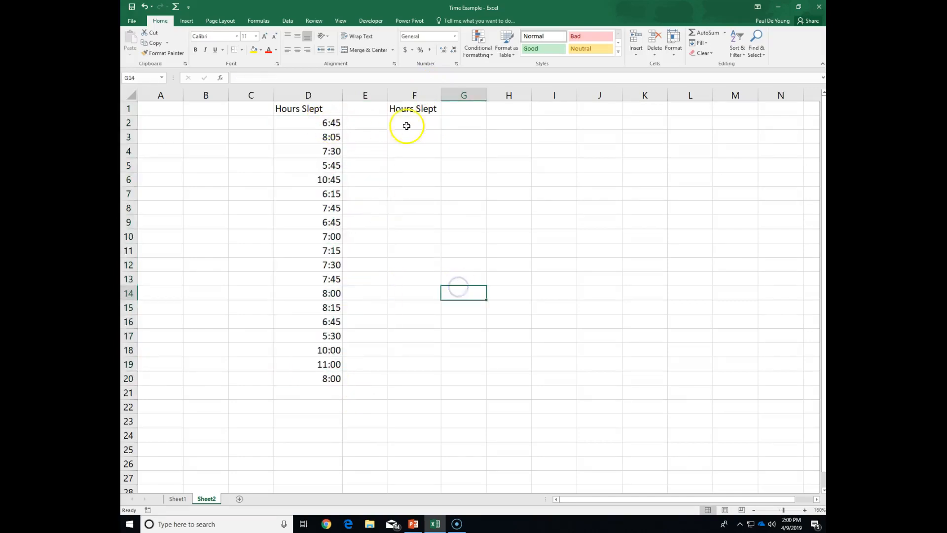
- Enter the time 6:45 in cell C2 as a test, and delete it again after checking its stored value
left_click(245, 125)
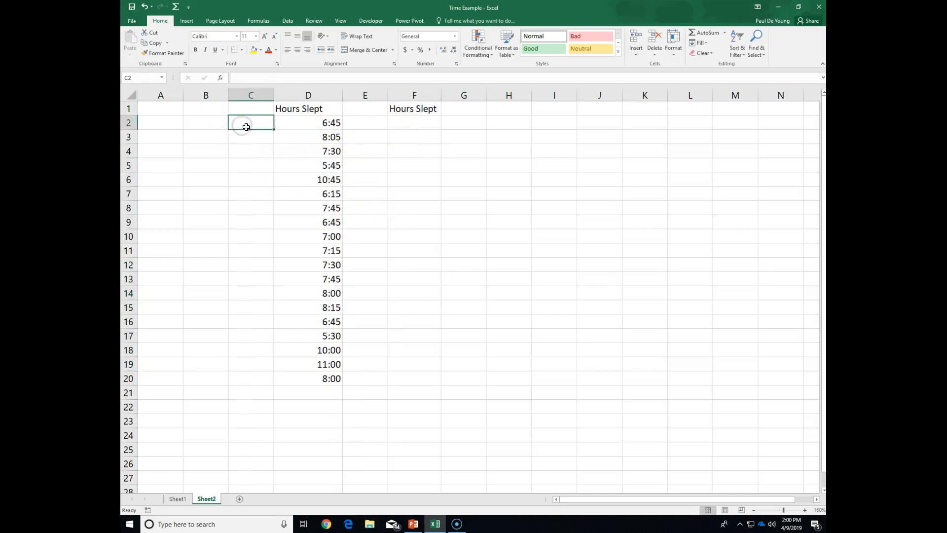
type("6:45")
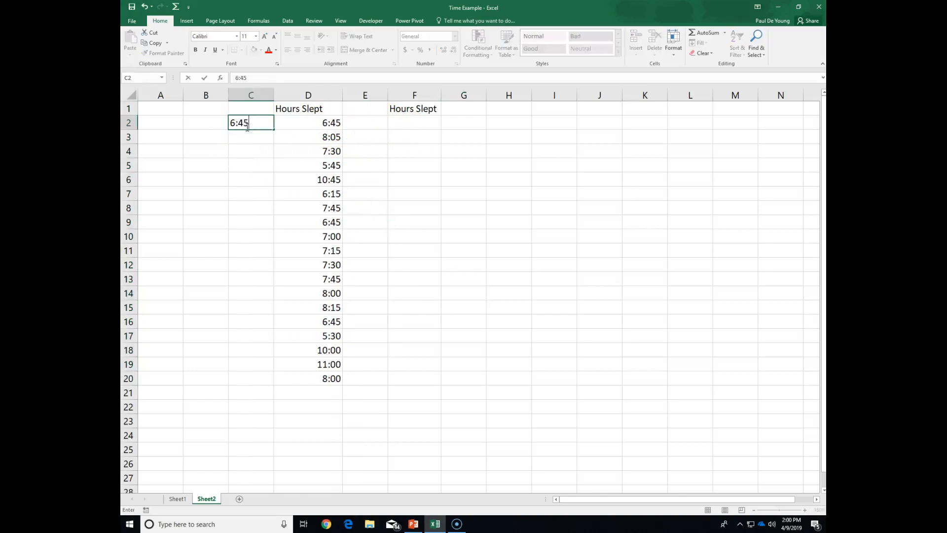
left_click(259, 127)
type(":45")
key("Return")
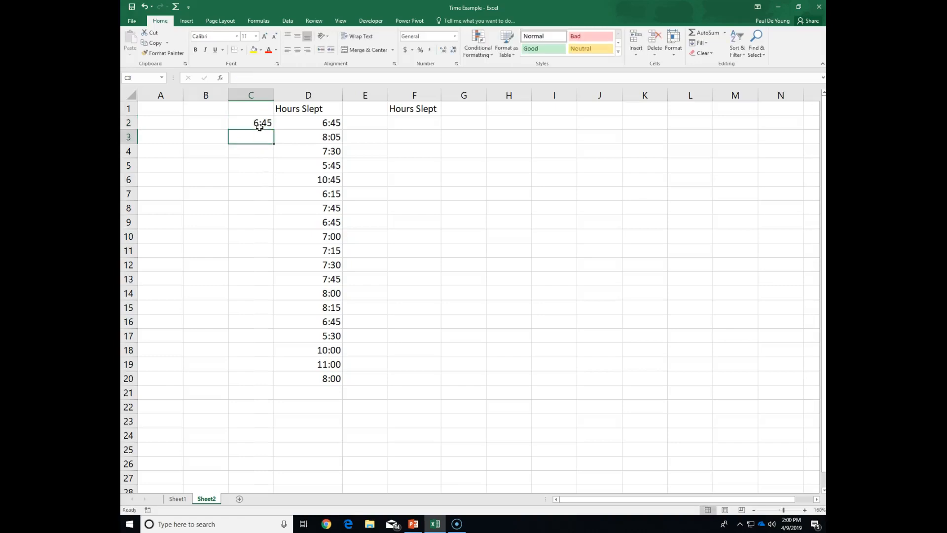
left_click(259, 124)
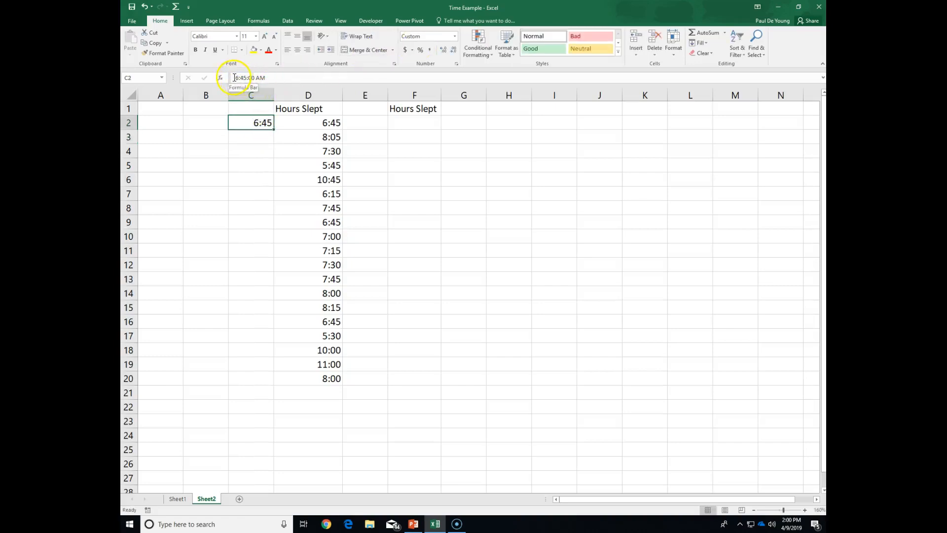
left_click(252, 124)
key("Delete")
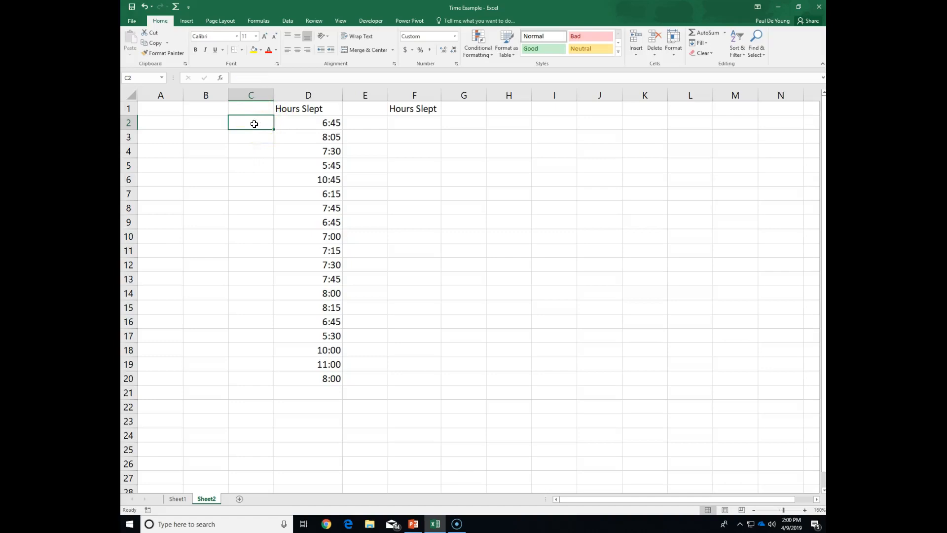
- Try to insert a recommended chart from the Hours Slept time values in D1:D20, and cancel the dialog
left_click(303, 122)
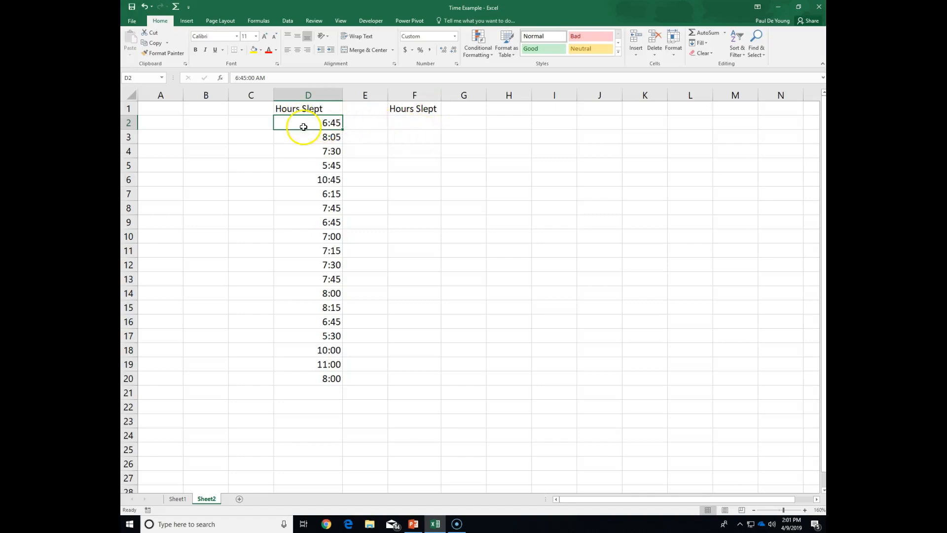
left_click_drag(309, 108, 326, 385)
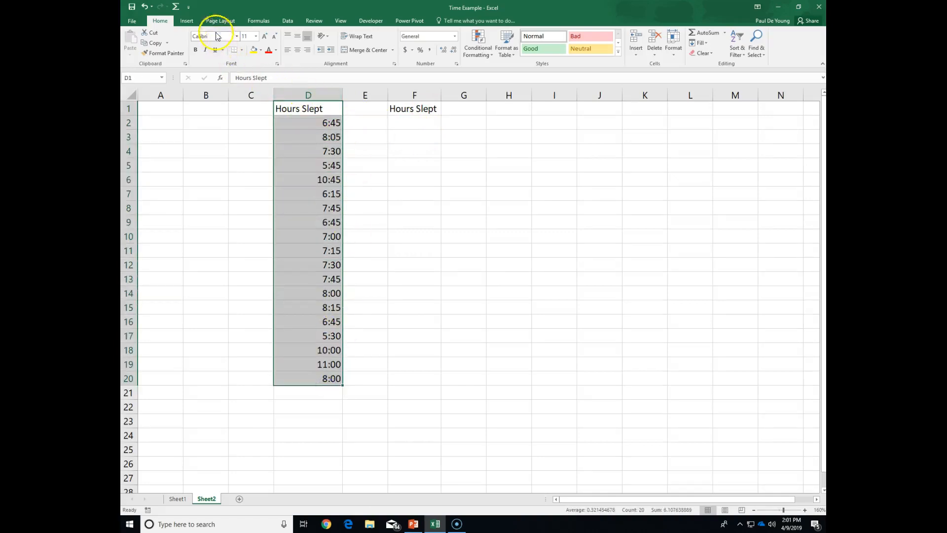
left_click(189, 22)
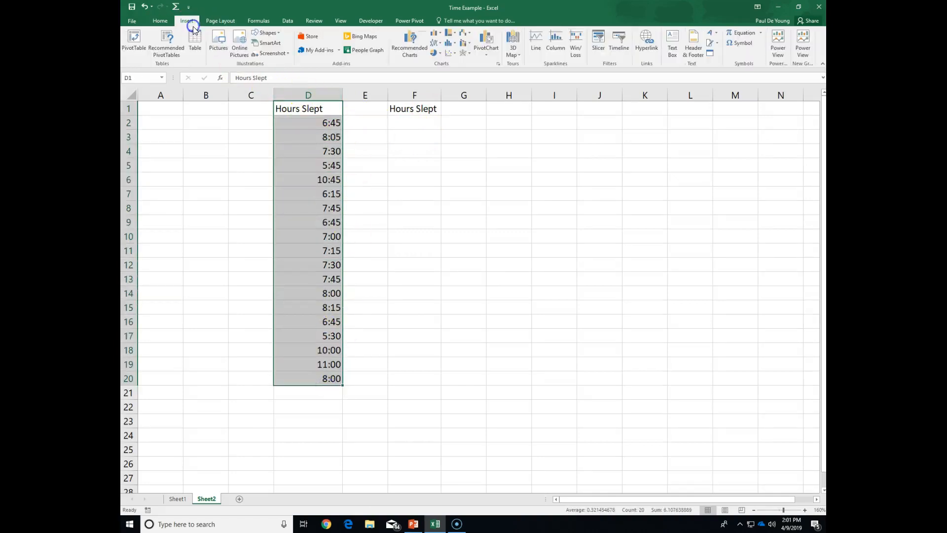
left_click(412, 43)
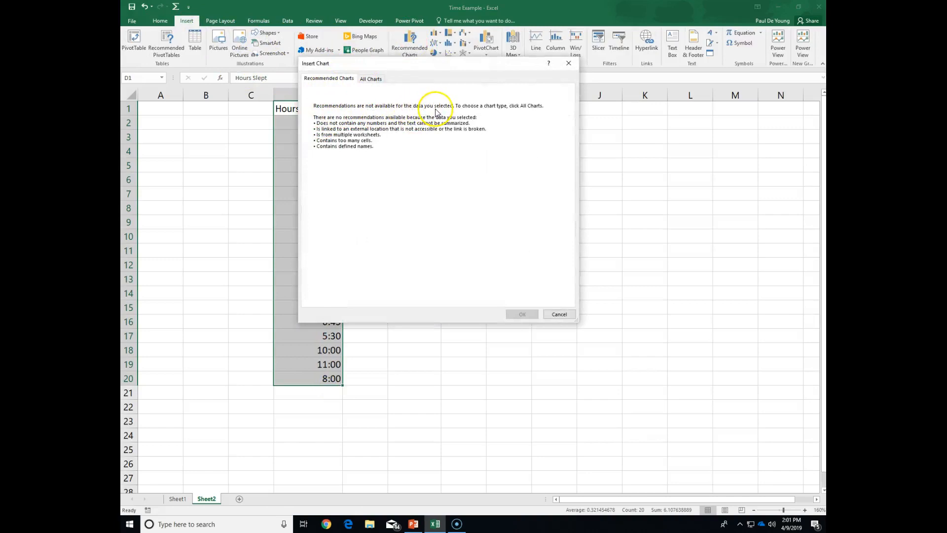
left_click_drag(397, 63, 497, 79)
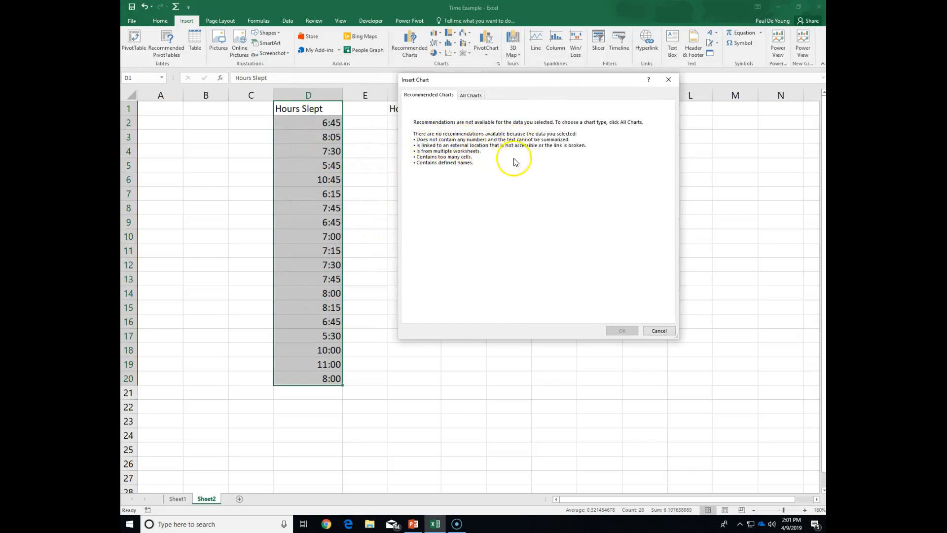
left_click(660, 331)
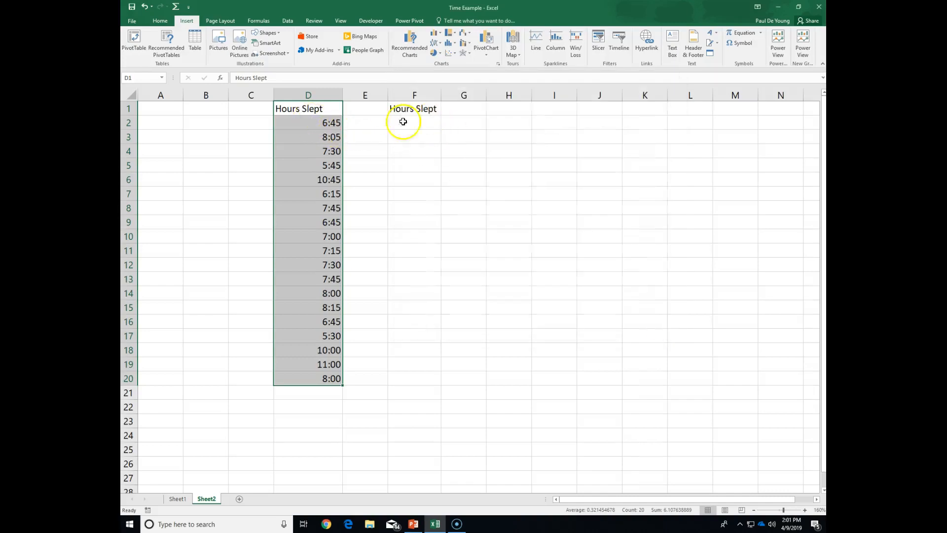
left_click(313, 122)
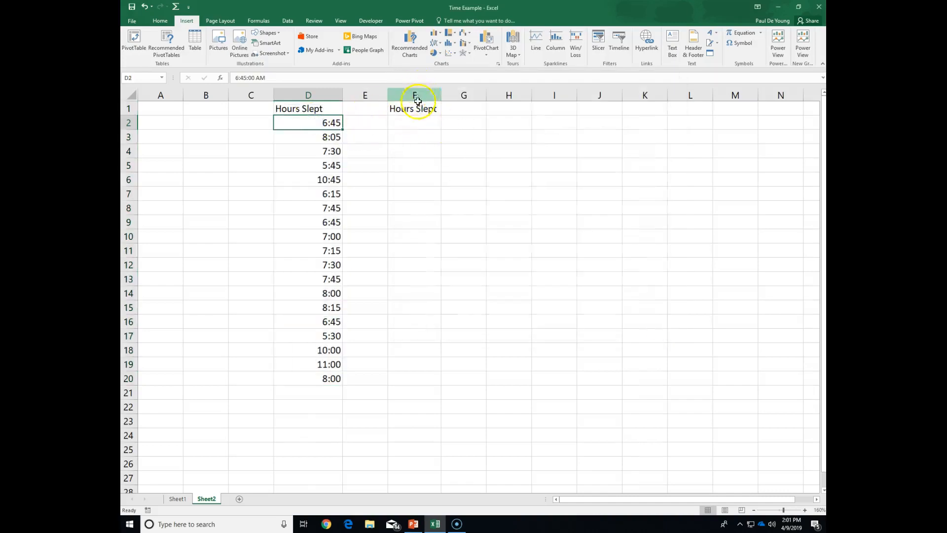
left_click_drag(415, 105, 415, 311)
left_click(418, 121)
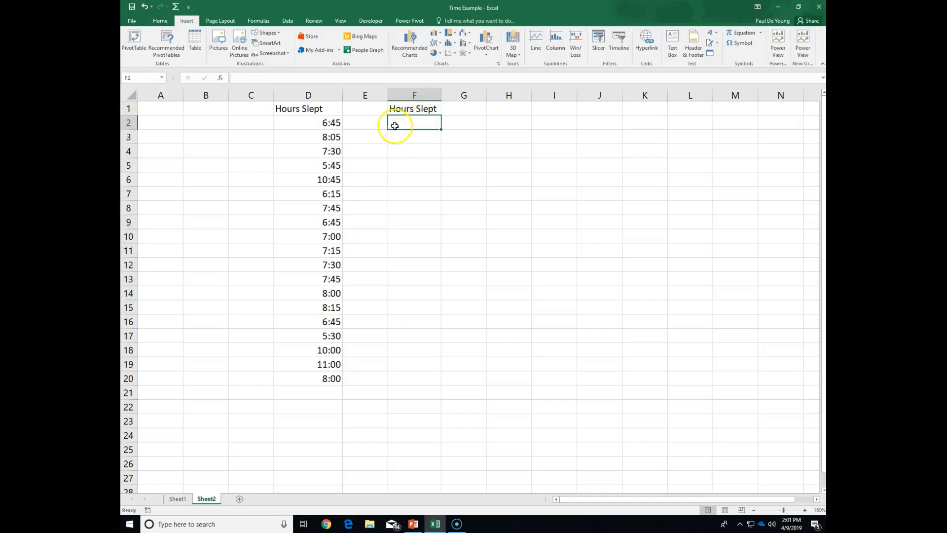
- Change the header in F1 to "Hours Slept (#)" and fit the width of column F to it
left_click(399, 108)
double_click(432, 107)
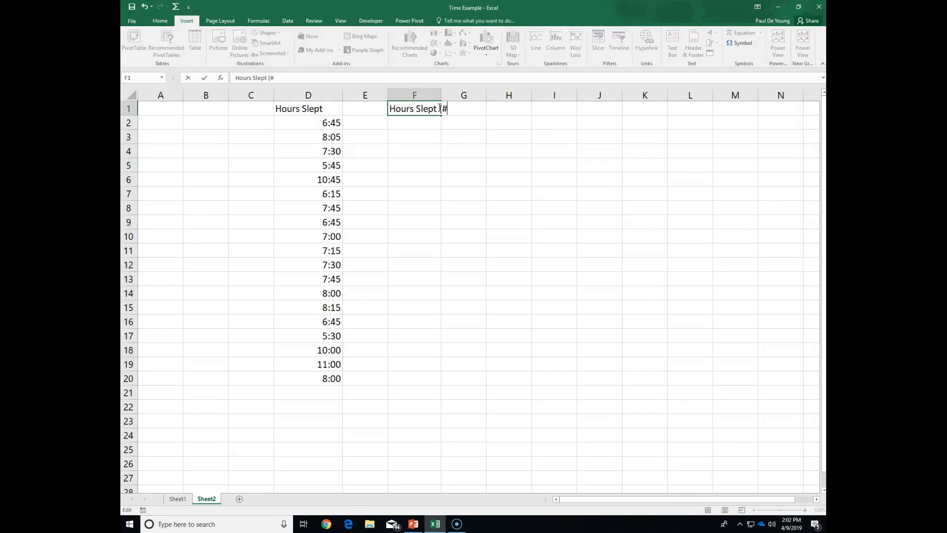
type("(#)")
key("Return")
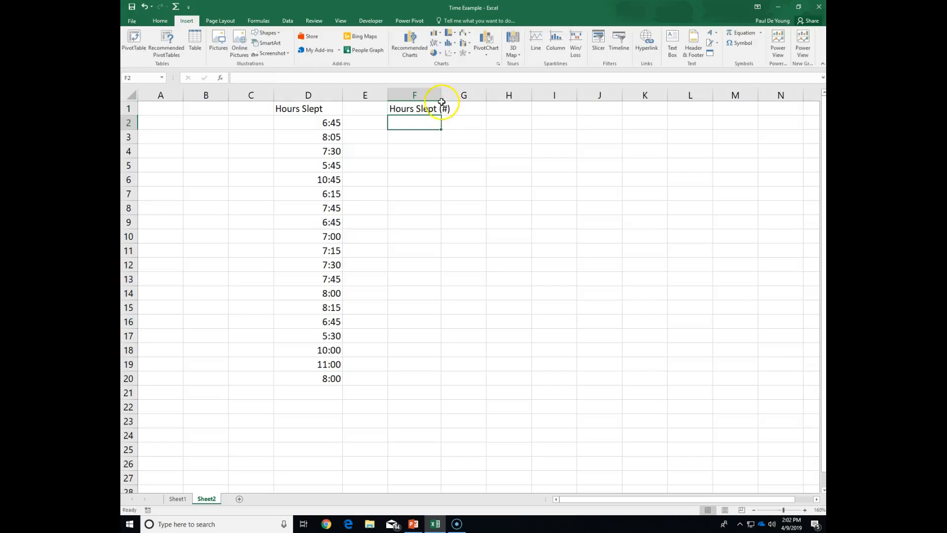
double_click(441, 94)
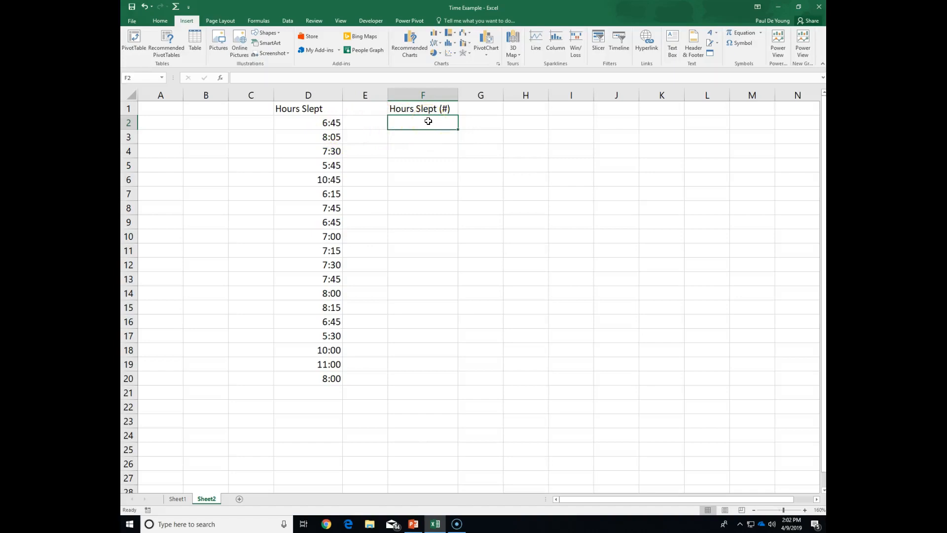
- Enter the formula =D2 in cell F2 to reference the first time value
type("=")
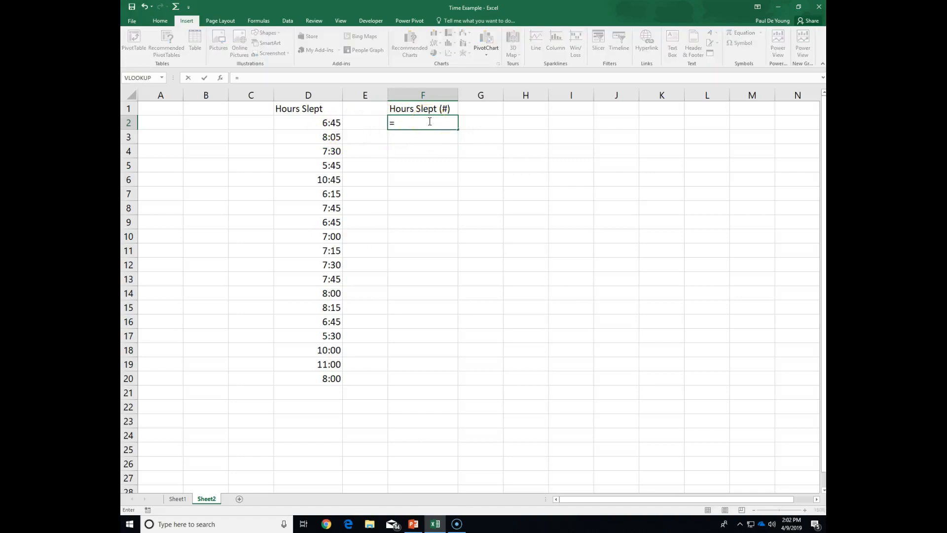
type("d2")
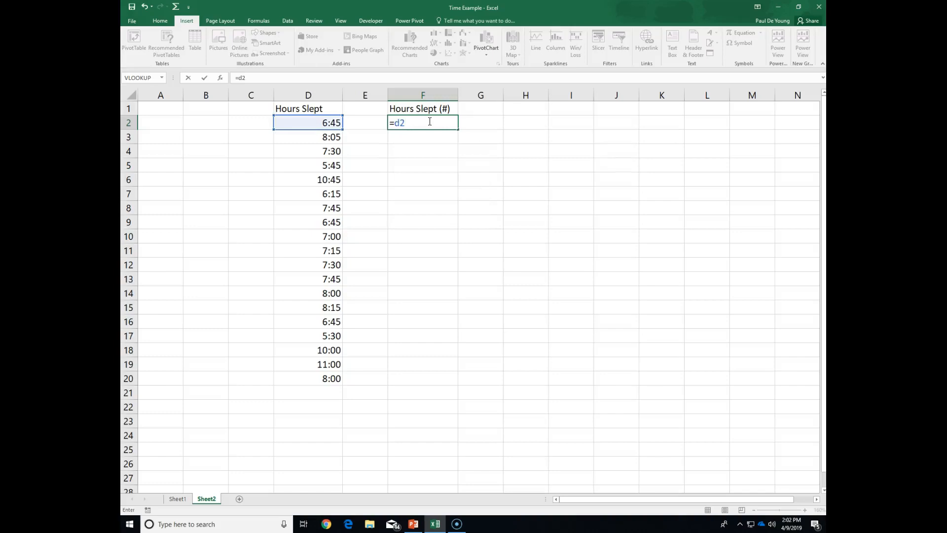
key("Return")
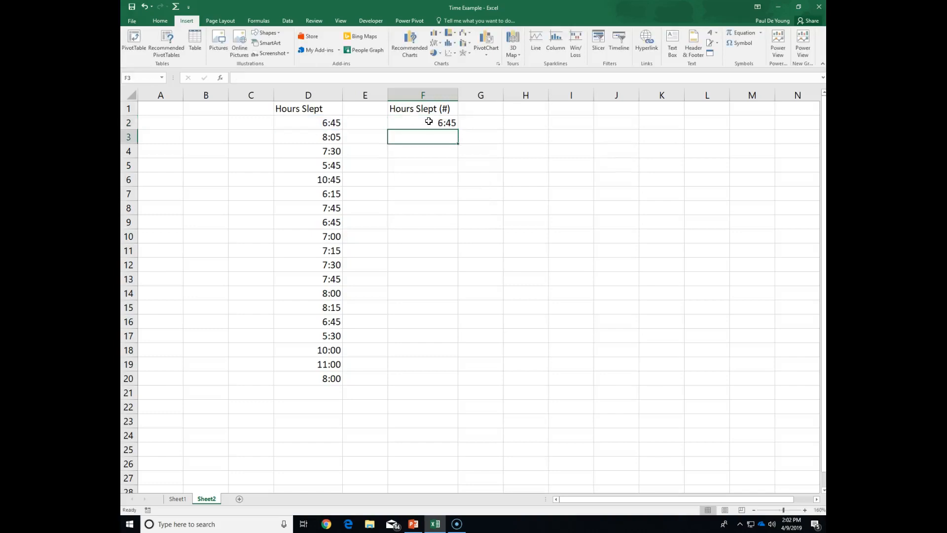
- Format cell F2 with the Number category and 2 decimal places
left_click(429, 121)
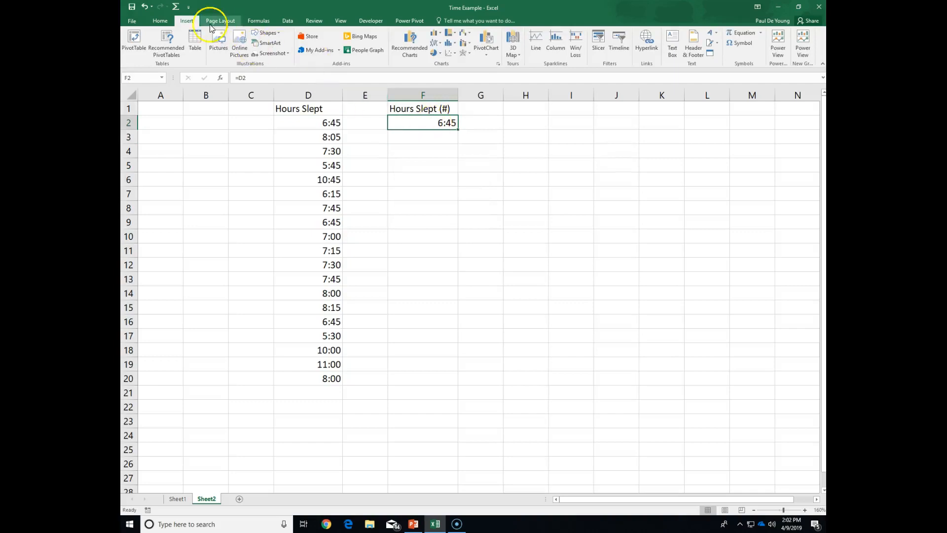
left_click(160, 21)
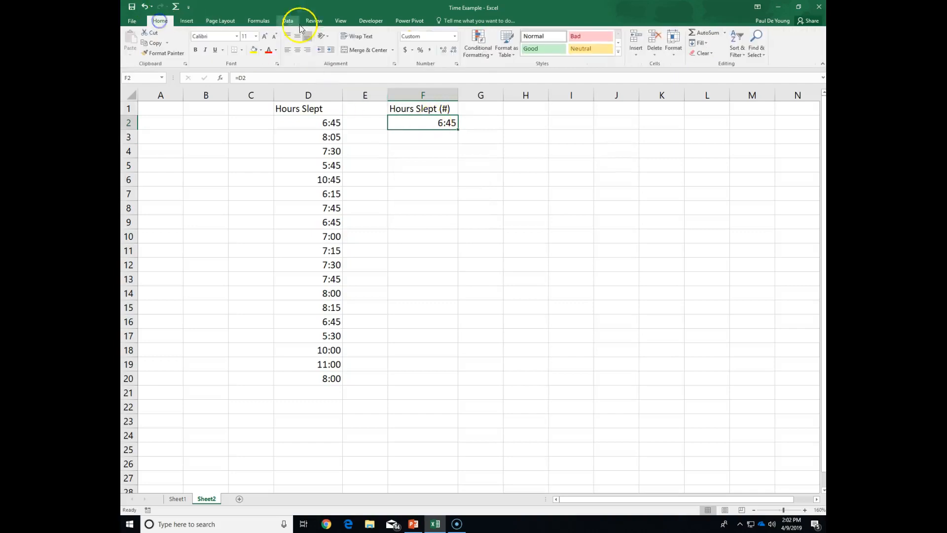
left_click(455, 36)
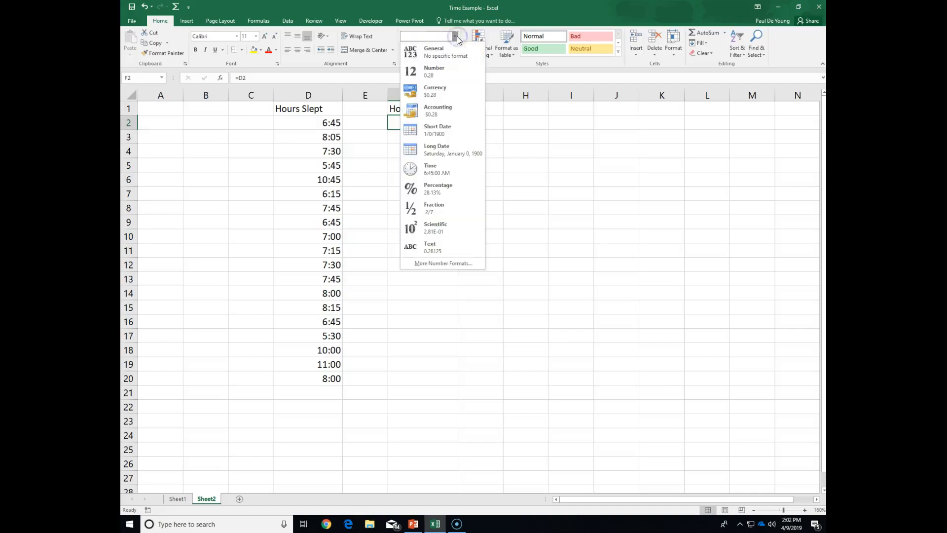
left_click(436, 265)
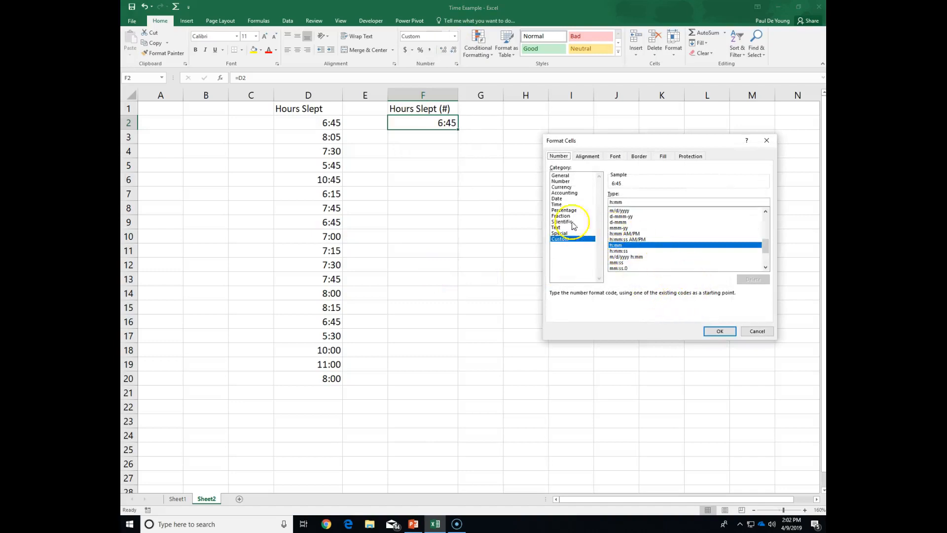
left_click(572, 181)
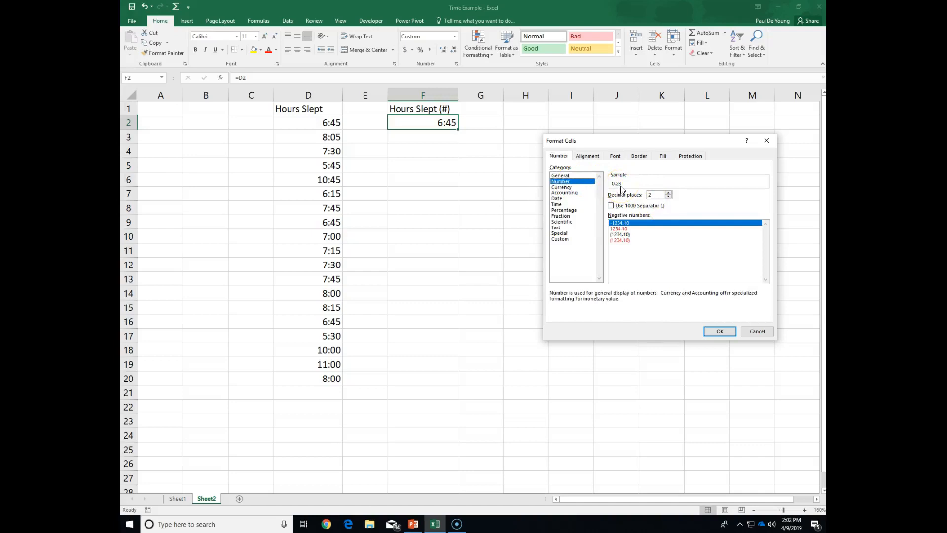
left_click(719, 330)
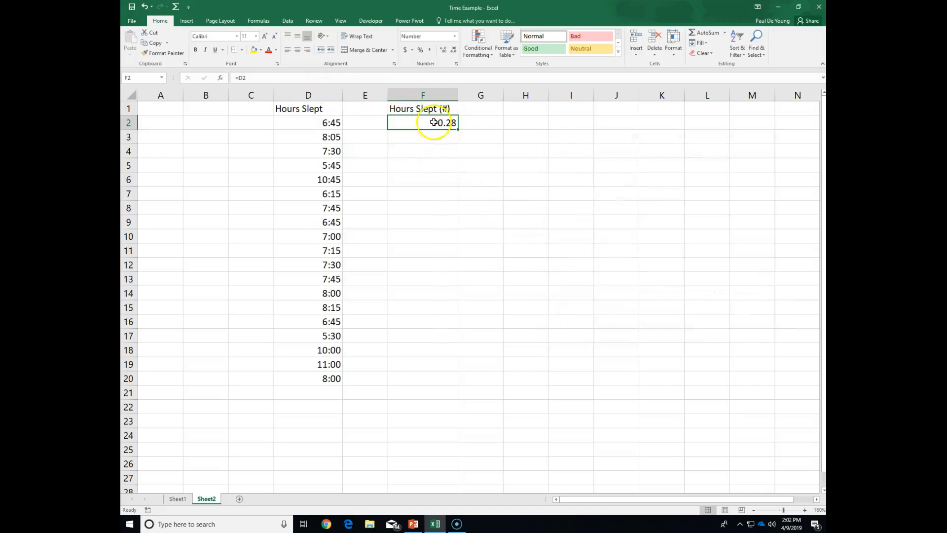
- Extend the formula in cell F2 to =D2*24 to convert the time into hours
left_click(427, 124)
left_click(331, 78)
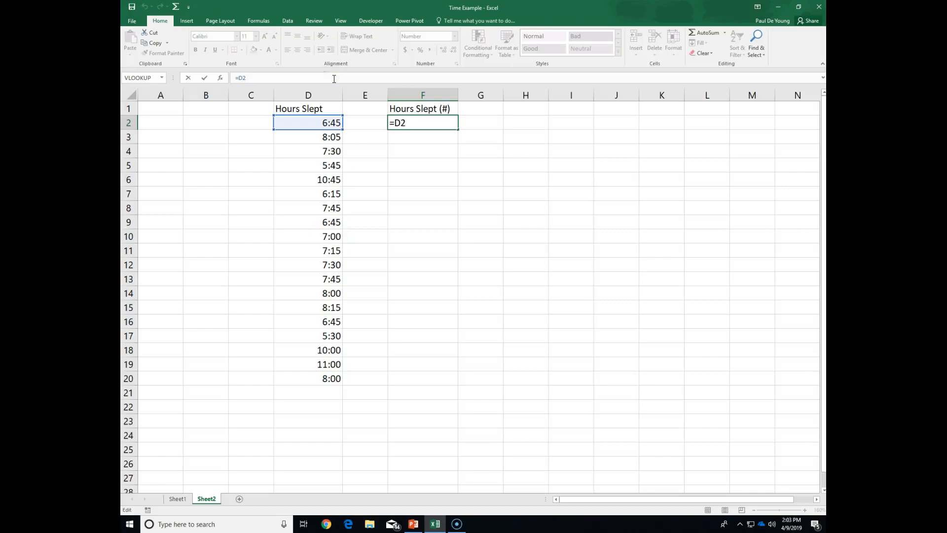
type("*24")
key("Return")
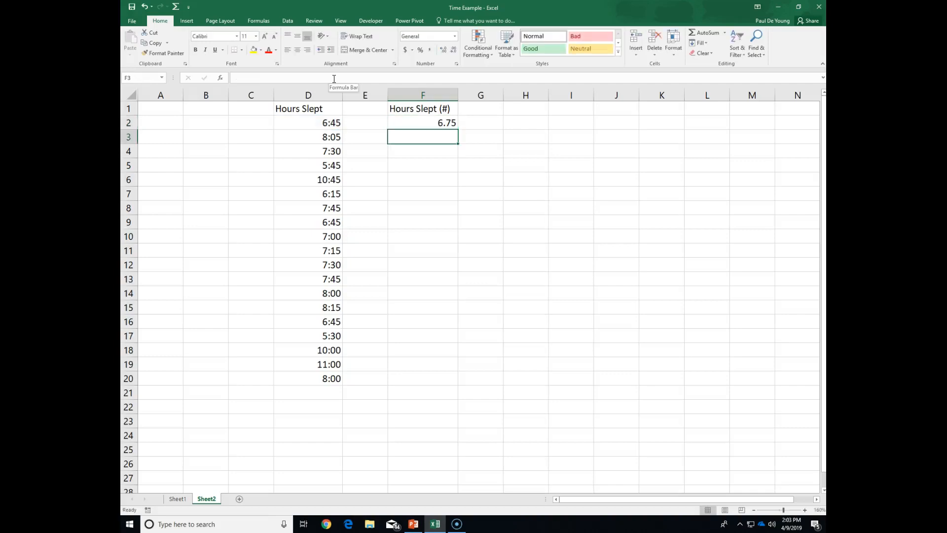
- Fill the conversion formula from F2 down to F20
left_click(421, 106)
left_click(445, 123)
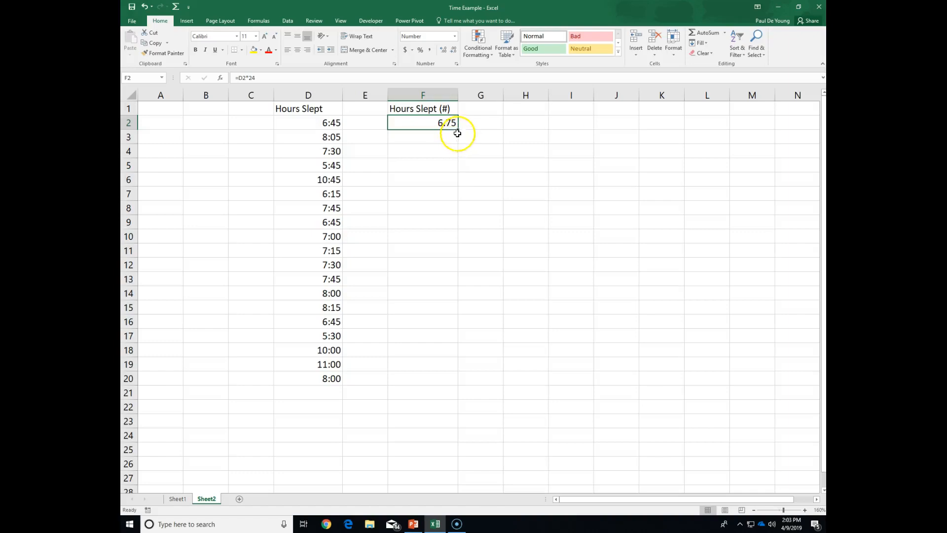
left_click_drag(458, 129, 451, 383)
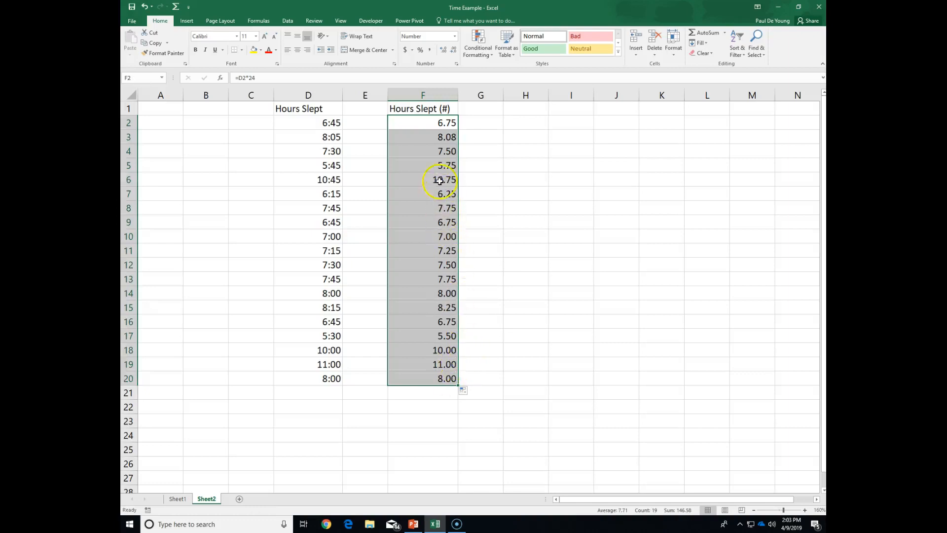
- Clear the time value in cell D2 as a test and undo the deletion
left_click(315, 123)
key("Delete")
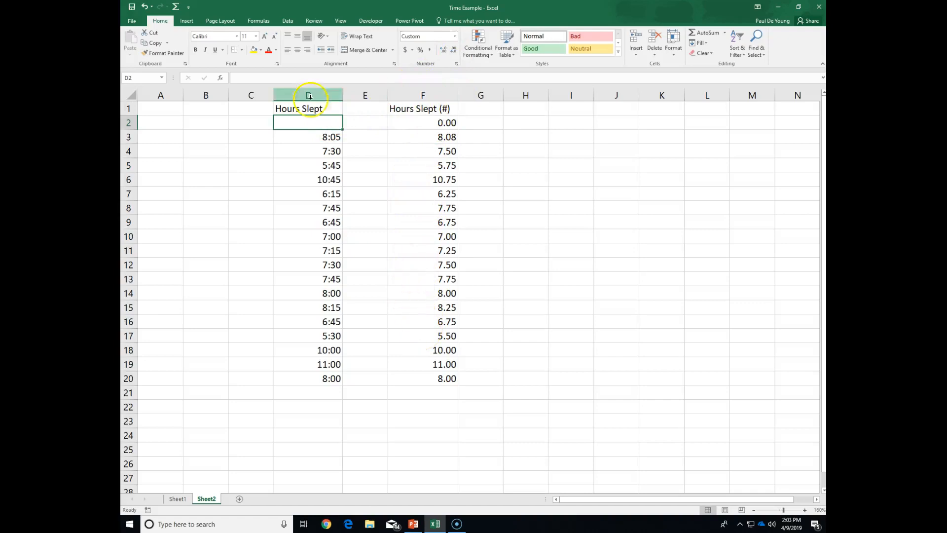
left_click(145, 7)
left_click_drag(365, 193, 367, 206)
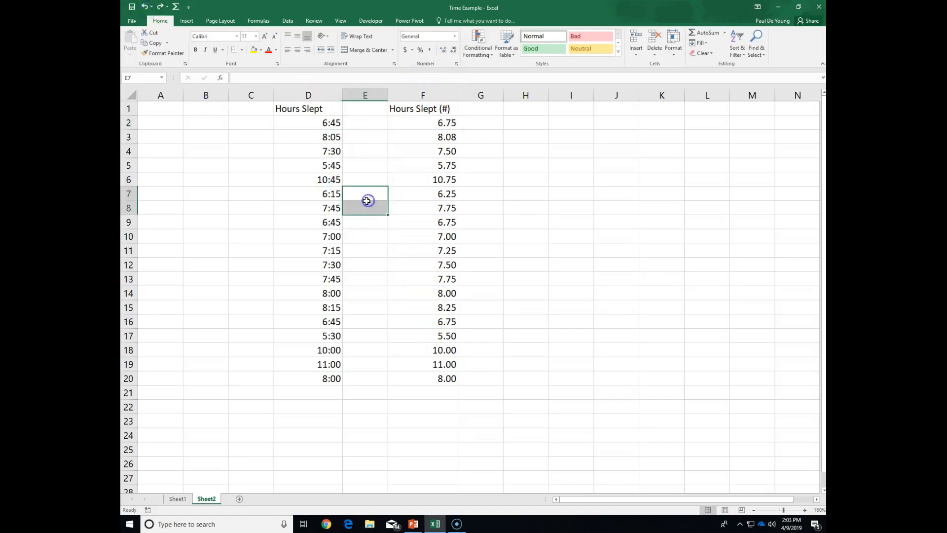
- Insert a Line chart from the decimal hours in F1:F20 using the recommended charts
left_click_drag(419, 107, 403, 380)
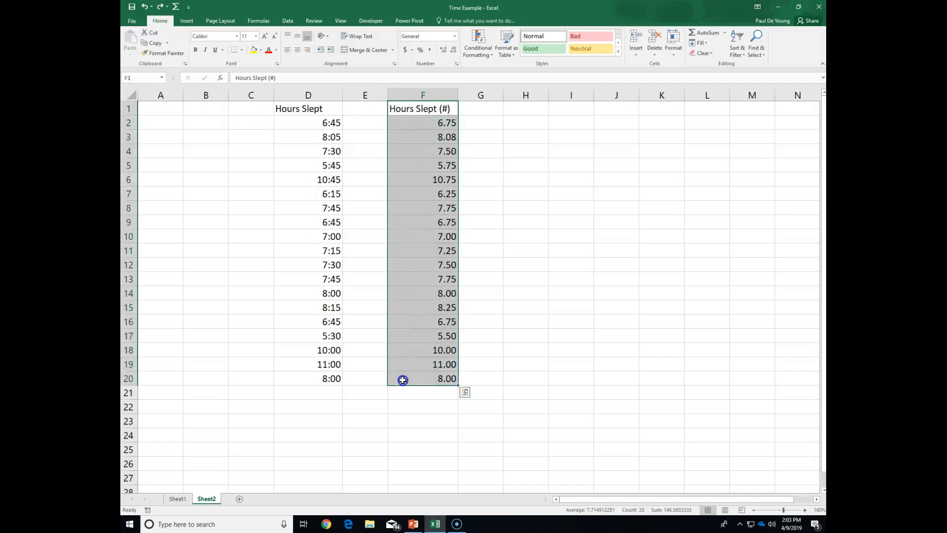
left_click(187, 20)
left_click(417, 51)
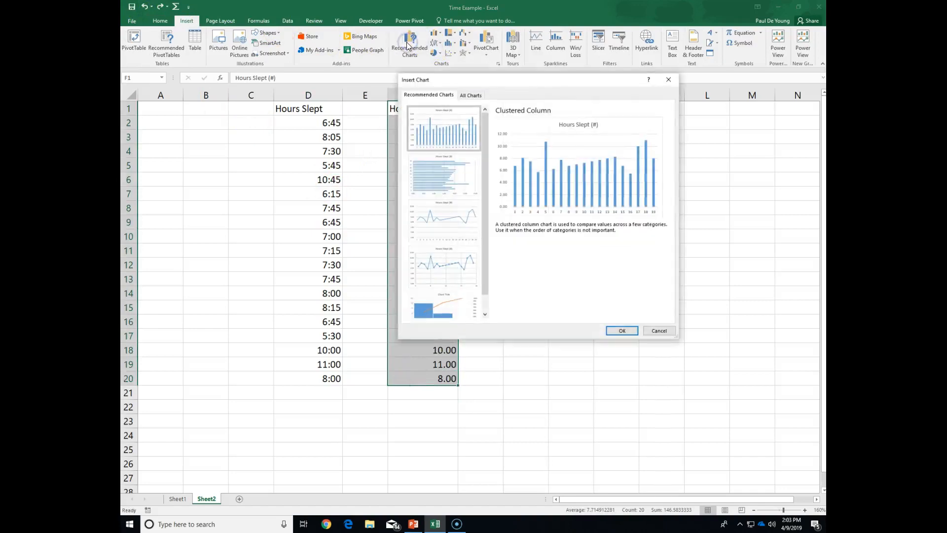
left_click(440, 157)
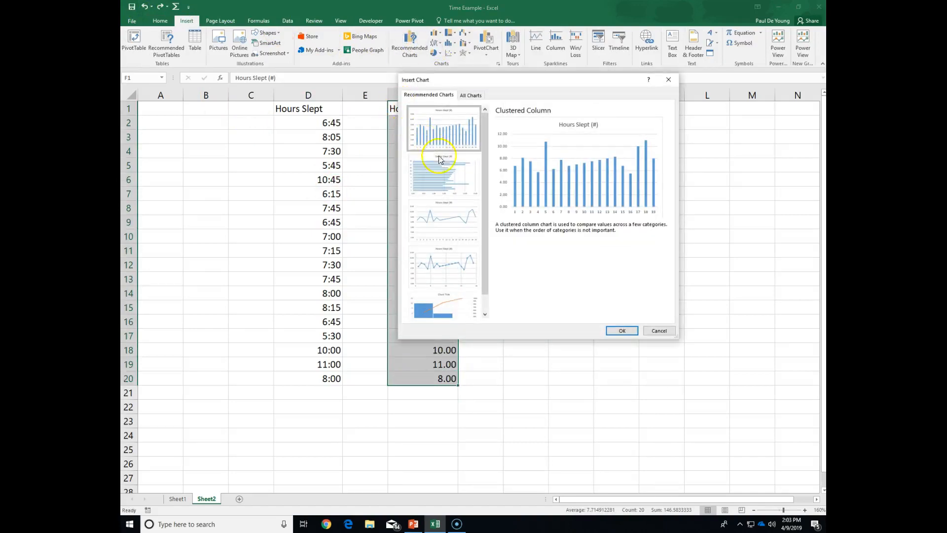
left_click(448, 226)
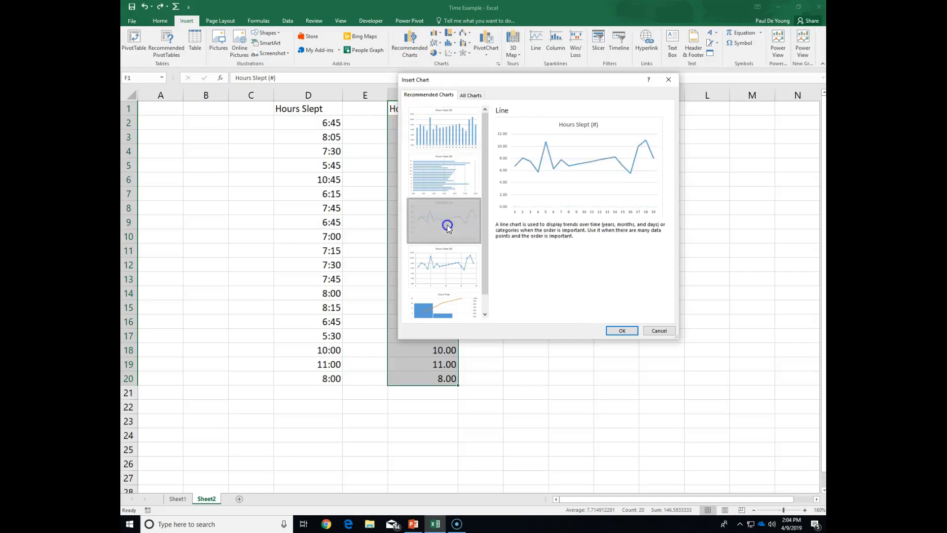
left_click(495, 242)
left_click(622, 330)
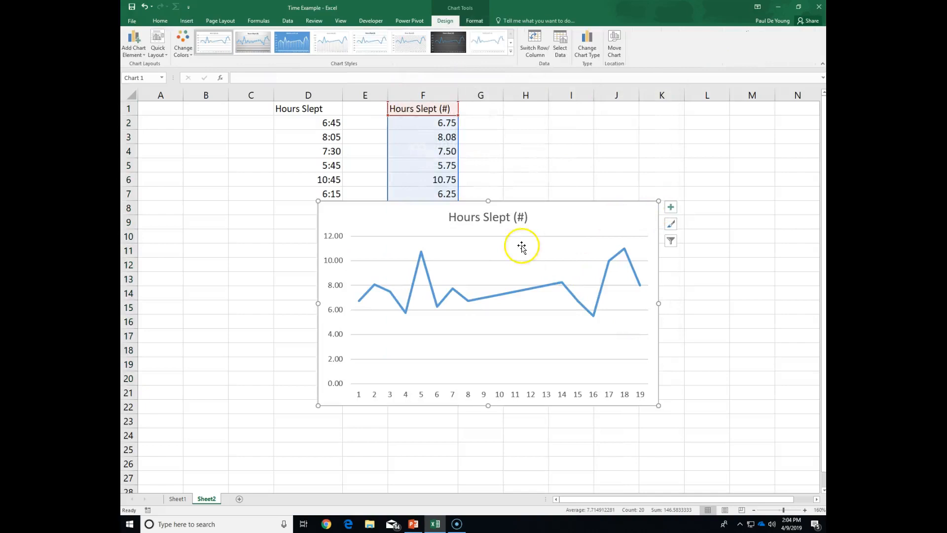
- Move the line chart beside column F, with its upper edge at row 2
left_click_drag(555, 229, 712, 150)
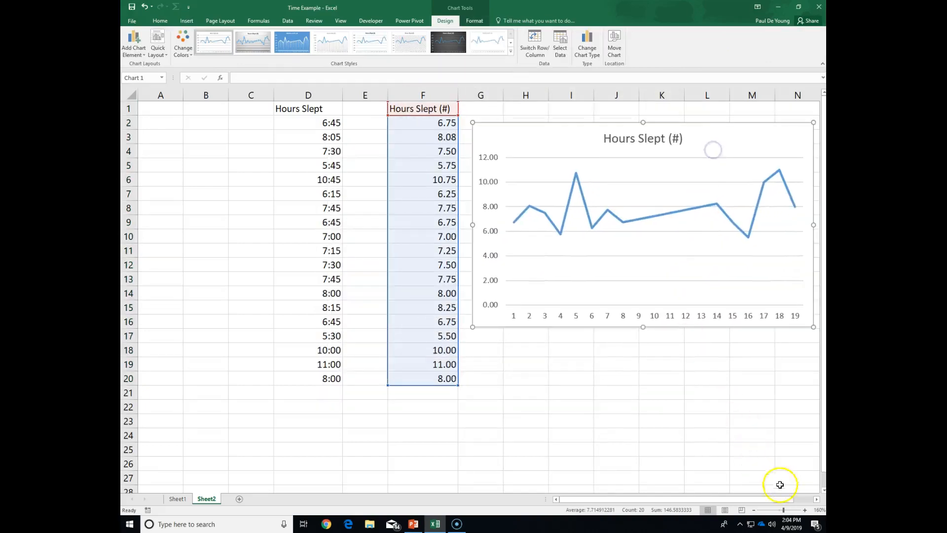
left_click(816, 499)
left_click(816, 499)
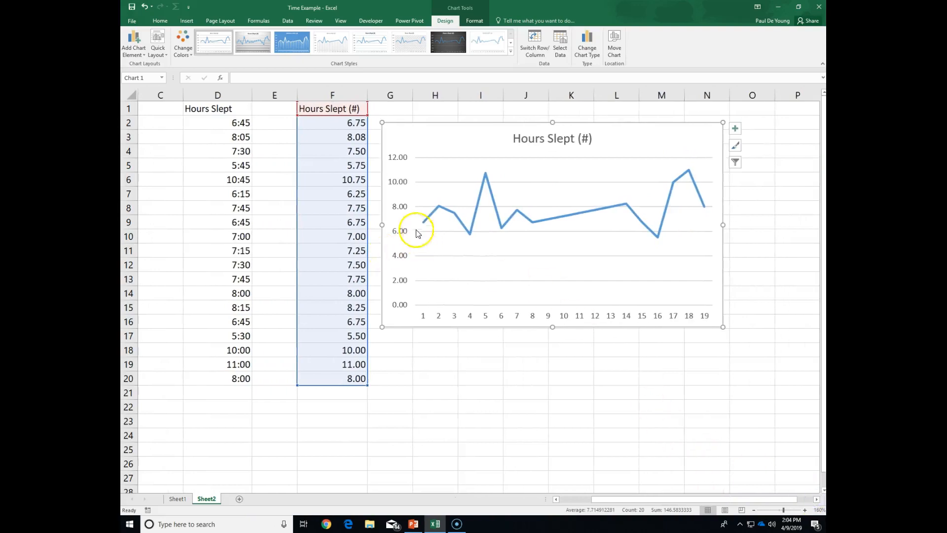
- Add built-in markers to the Hours Slept (#) line in the chart
left_click(478, 210)
left_click(566, 265)
left_click(571, 218)
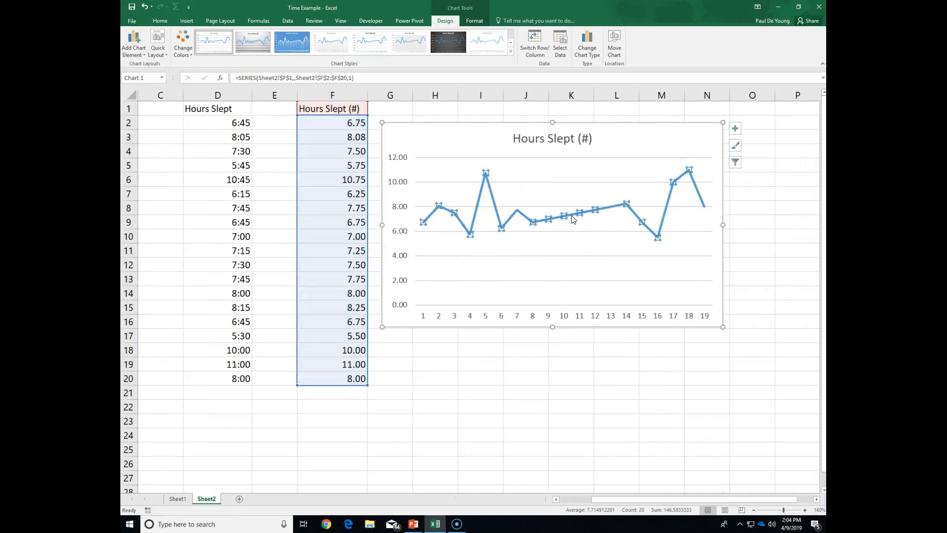
left_click(612, 208)
right_click(612, 208)
left_click(641, 288)
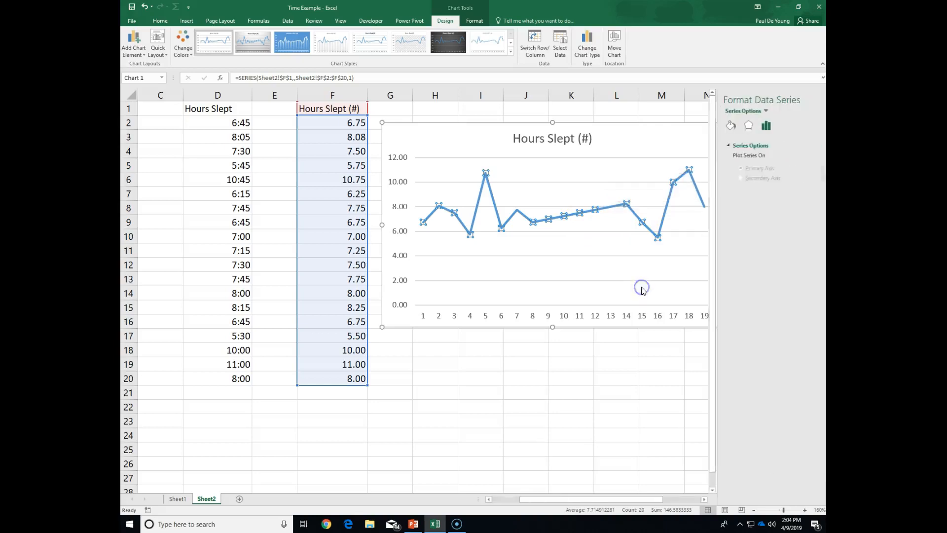
left_click(717, 125)
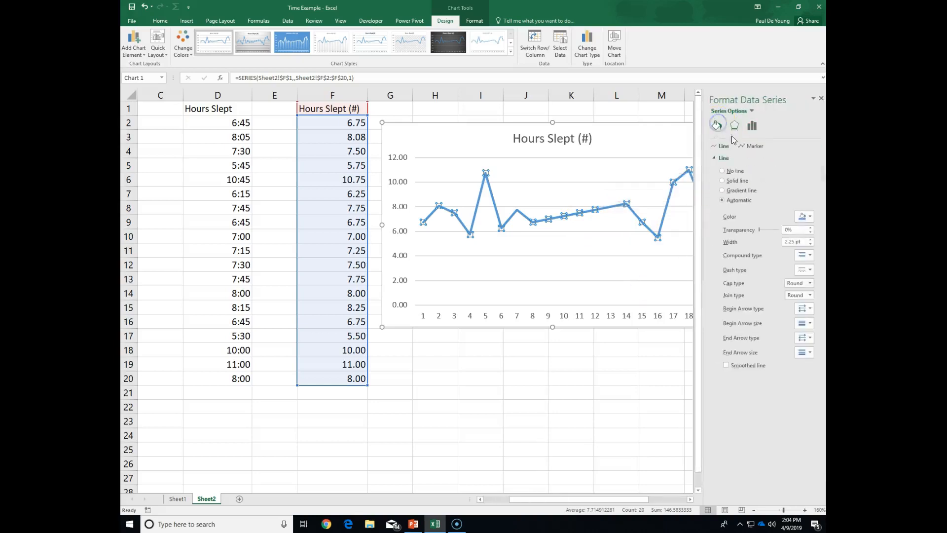
left_click(752, 146)
left_click(736, 158)
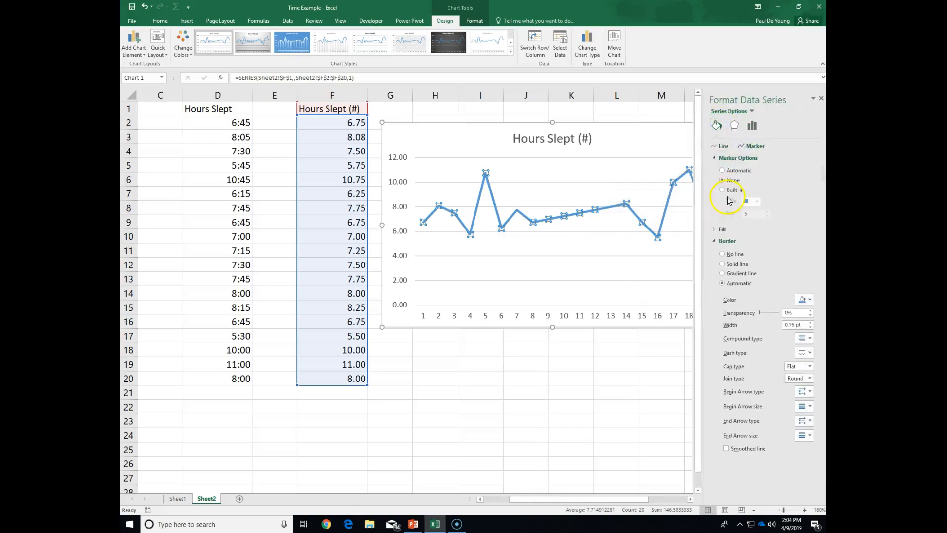
left_click(724, 190)
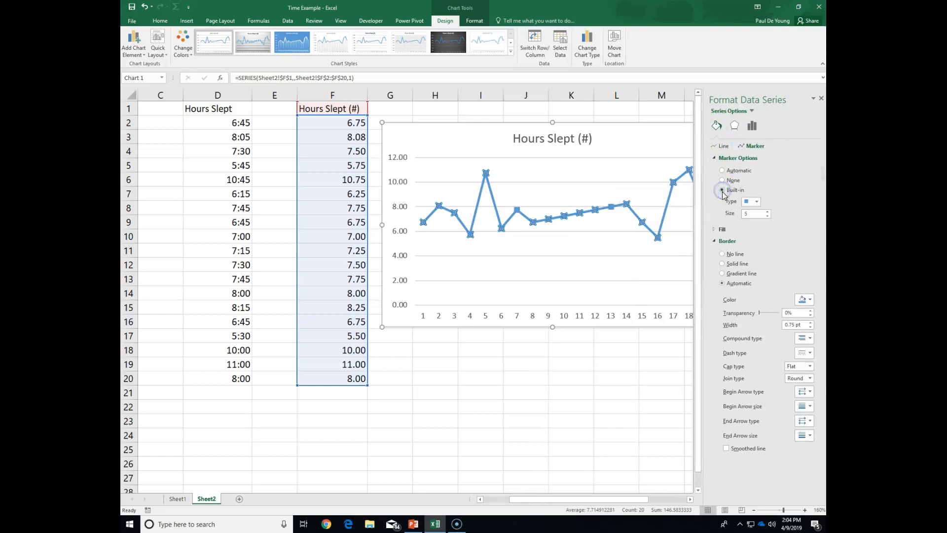
left_click(666, 395)
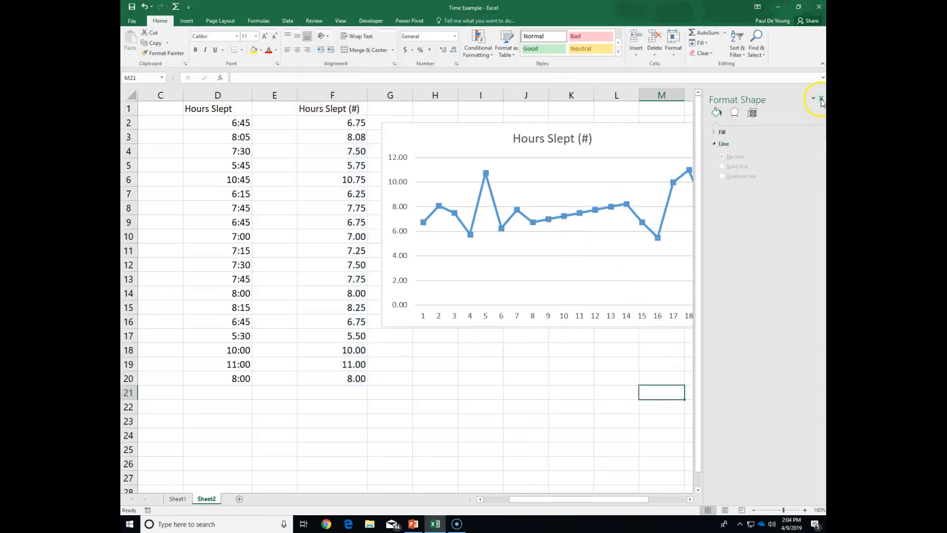
left_click(821, 99)
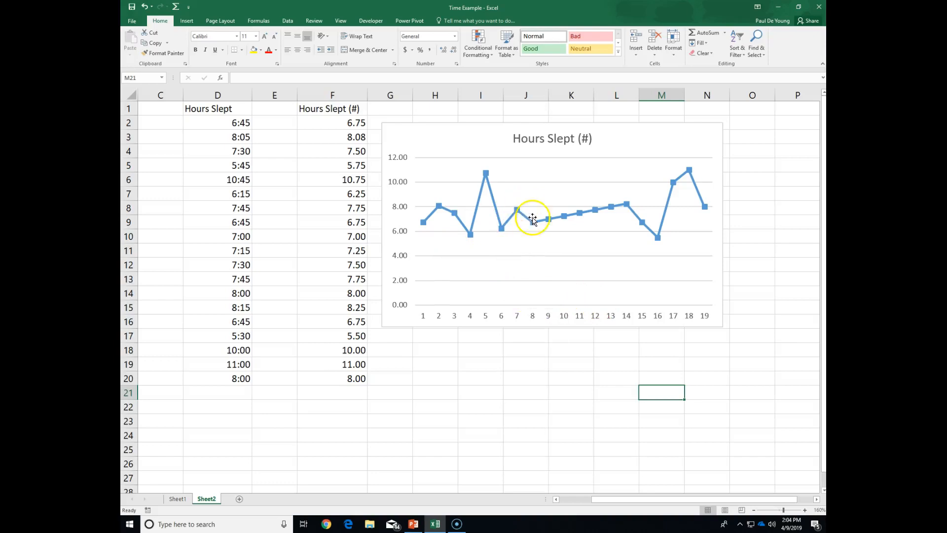
- Enter 45 min in cell E2 and 55 min in cell E3 as sample text durations
mouse_move(576, 217)
left_click(275, 123)
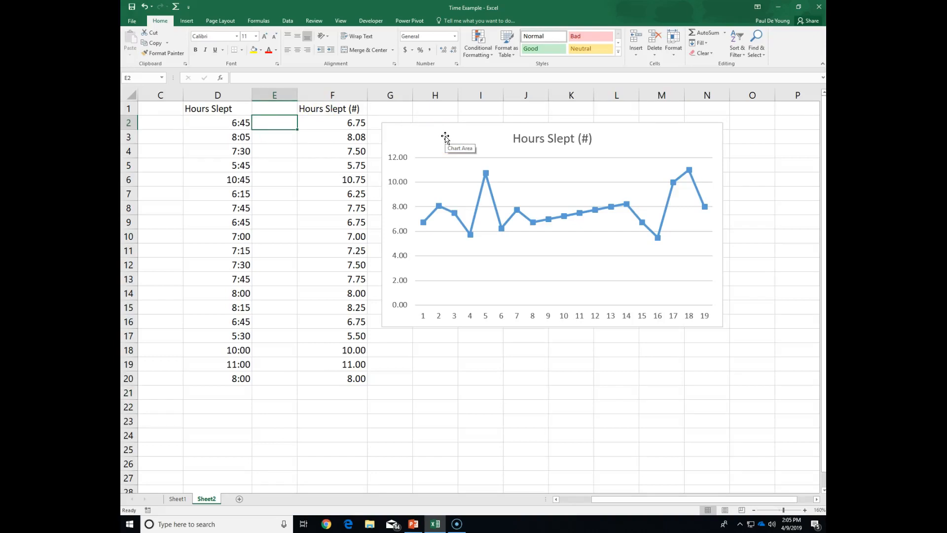
type("45 min")
key("Return")
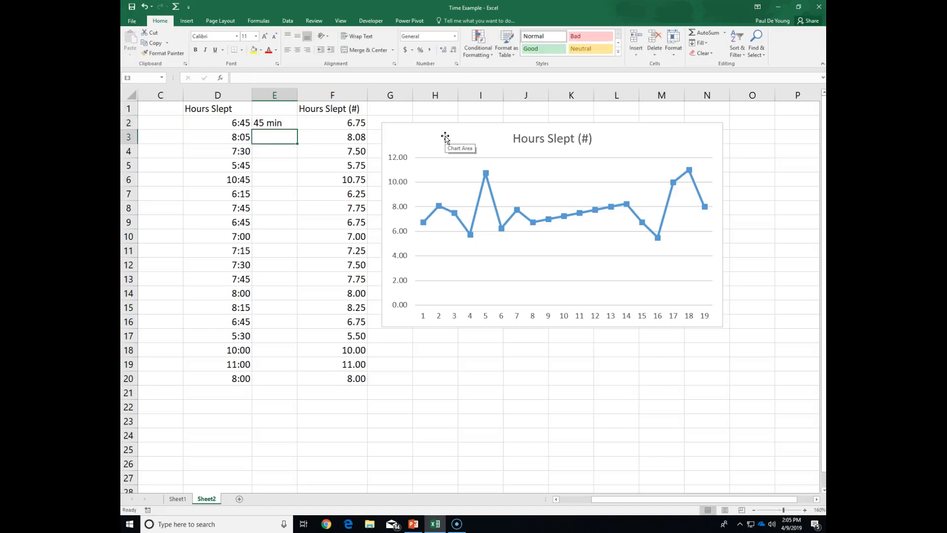
type("55 min")
key("Return")
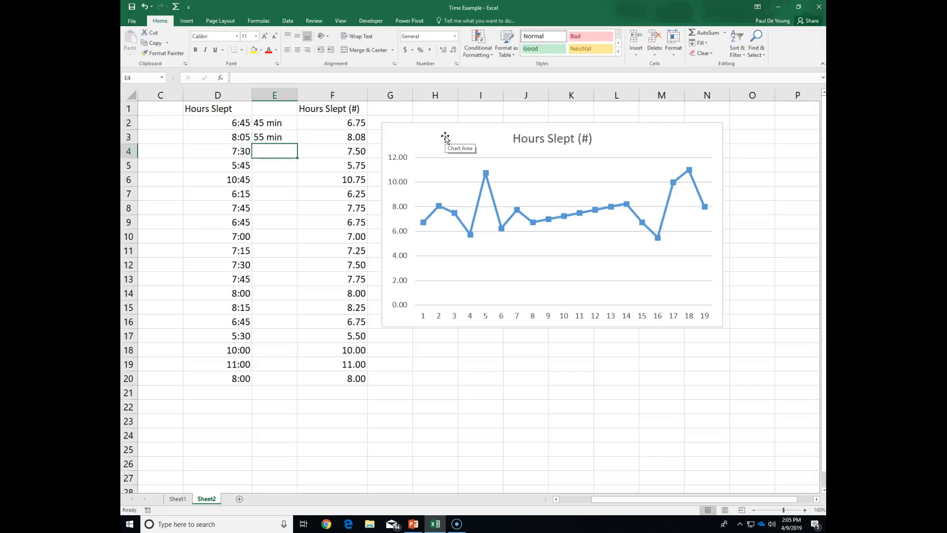
- Enter the formula =AVERAGE(E2:E3) in cell E4 to average the two sample durations
left_click(277, 123)
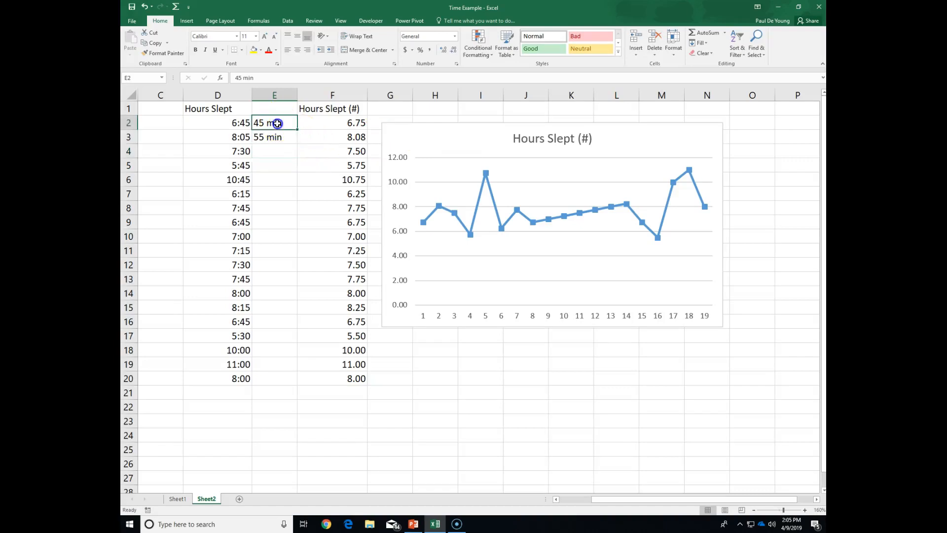
left_click_drag(277, 123, 276, 143)
left_click(278, 149)
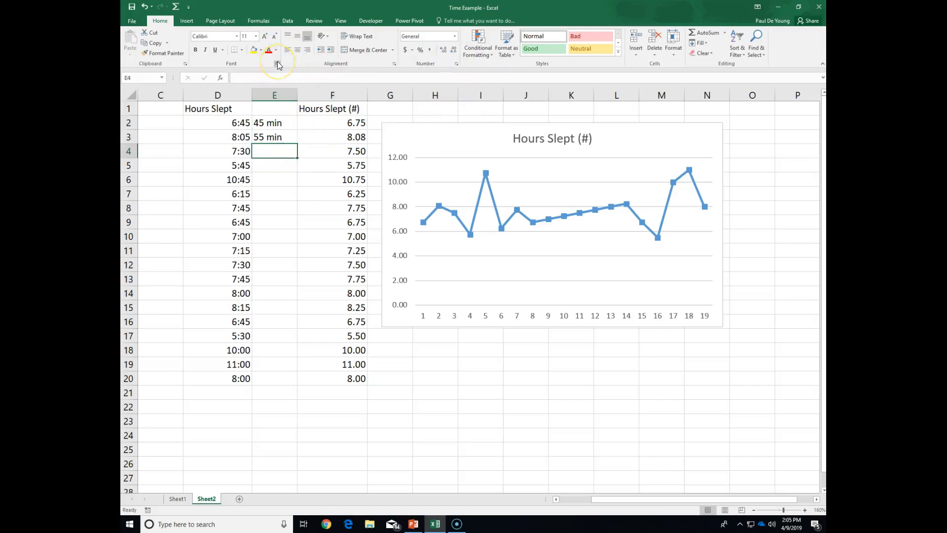
type("=average")
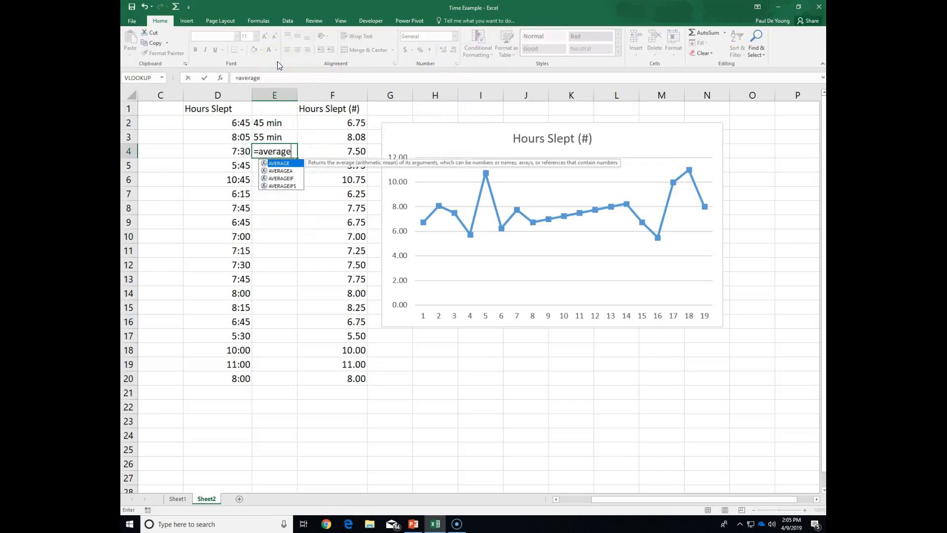
type("(")
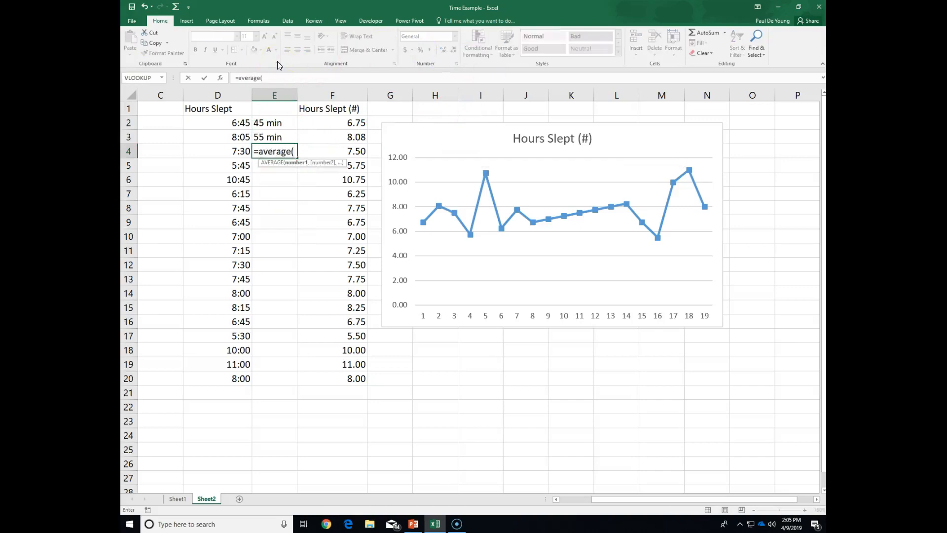
left_click_drag(270, 123, 270, 132)
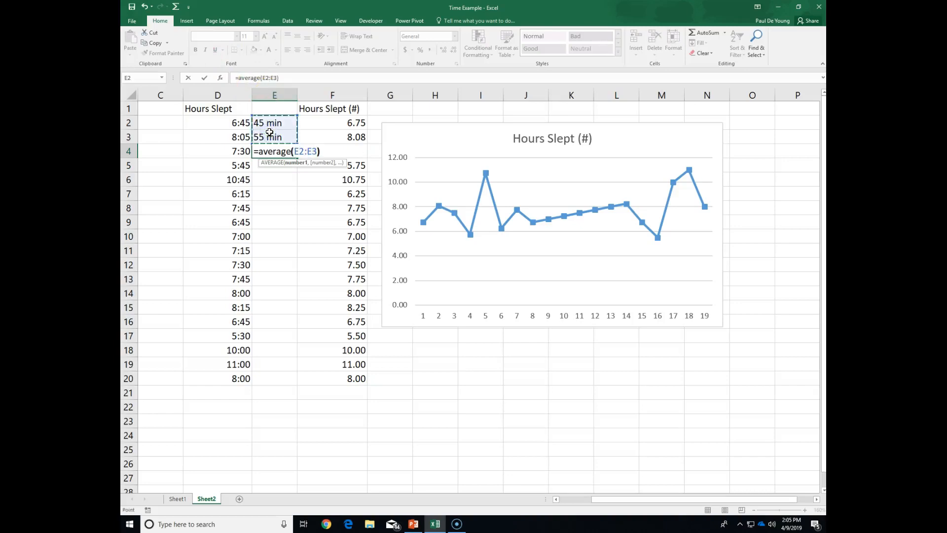
type(")")
key("Return")
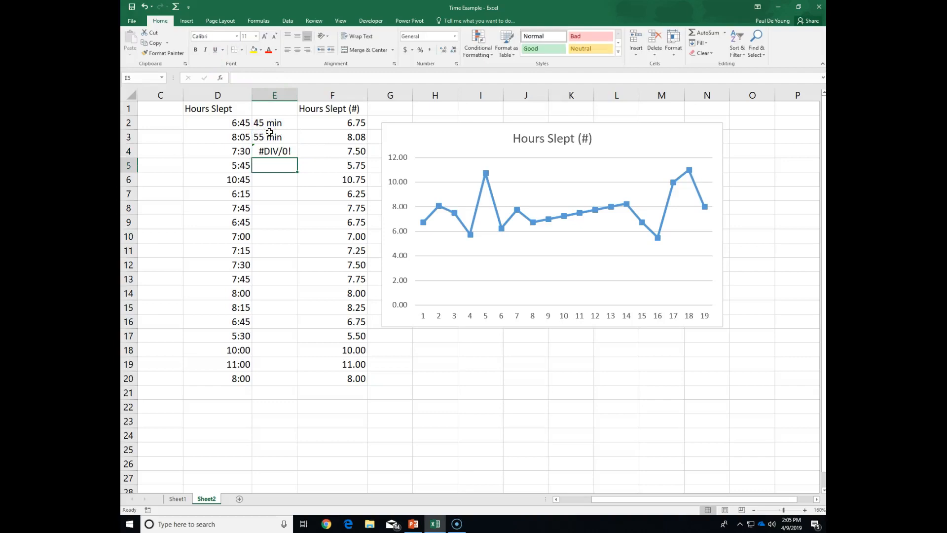
- Remove the min unit from cell E2 so that it holds only 45
left_click(274, 152)
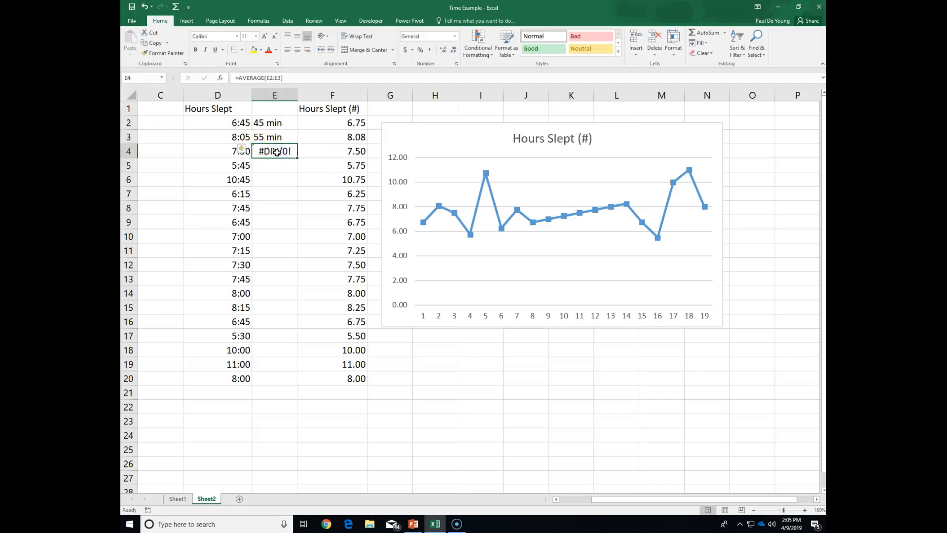
left_click(274, 122)
left_click(267, 80)
key("BackSpace")
key("BackSpace")
key("BackSpace")
key("BackSpace")
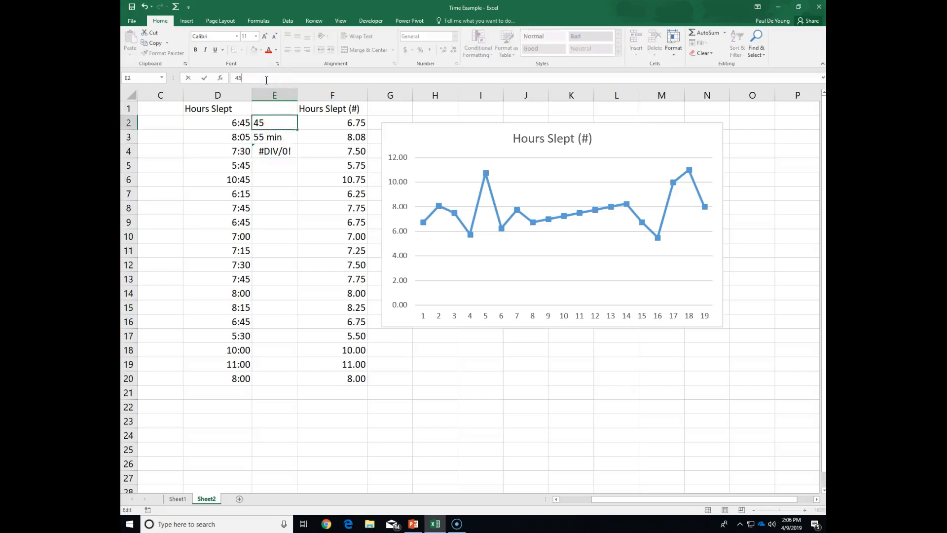
key("Return")
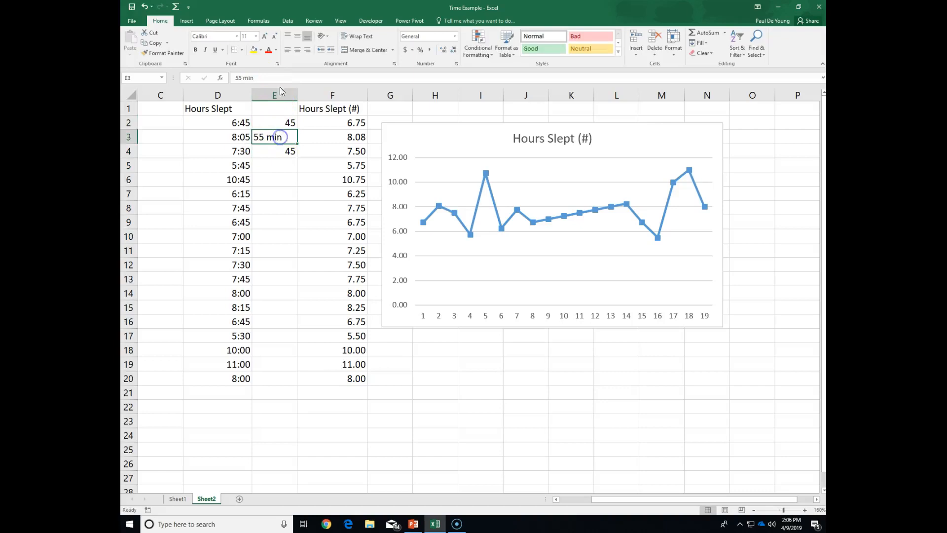
- Remove the min unit from cell E3 so that it holds only 55
left_click(274, 79)
key("BackSpace")
key("BackSpace")
key("BackSpace")
key("BackSpace")
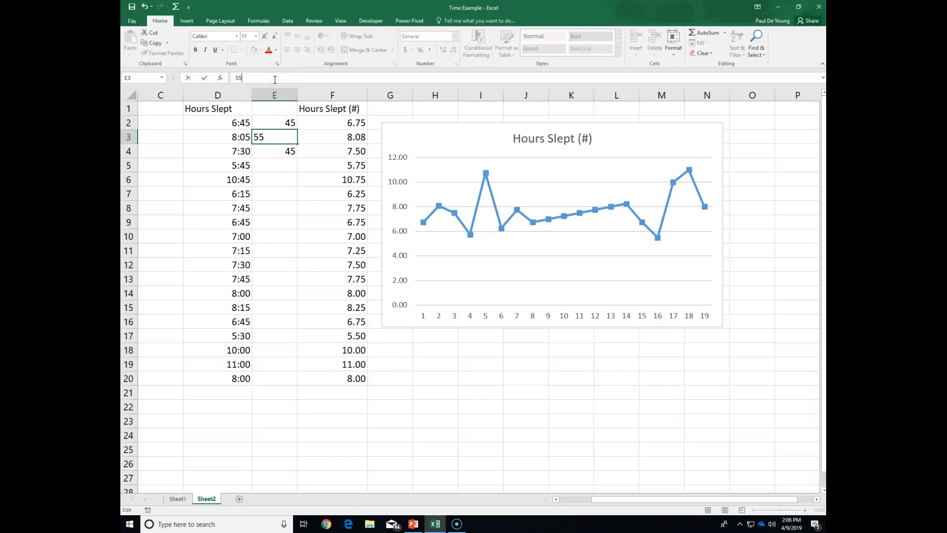
key("Return")
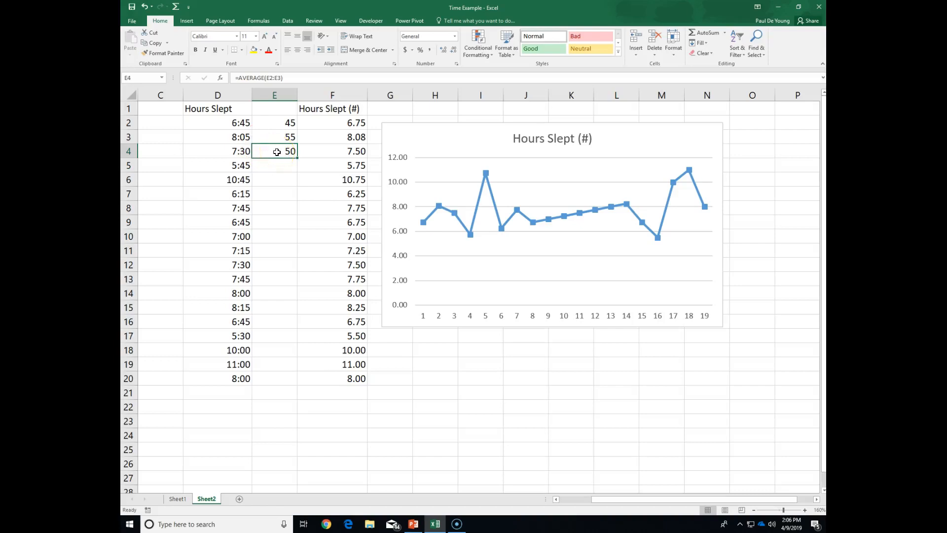
- Clear the sample durations and their average from cells E2:E4
left_click_drag(284, 124, 281, 147)
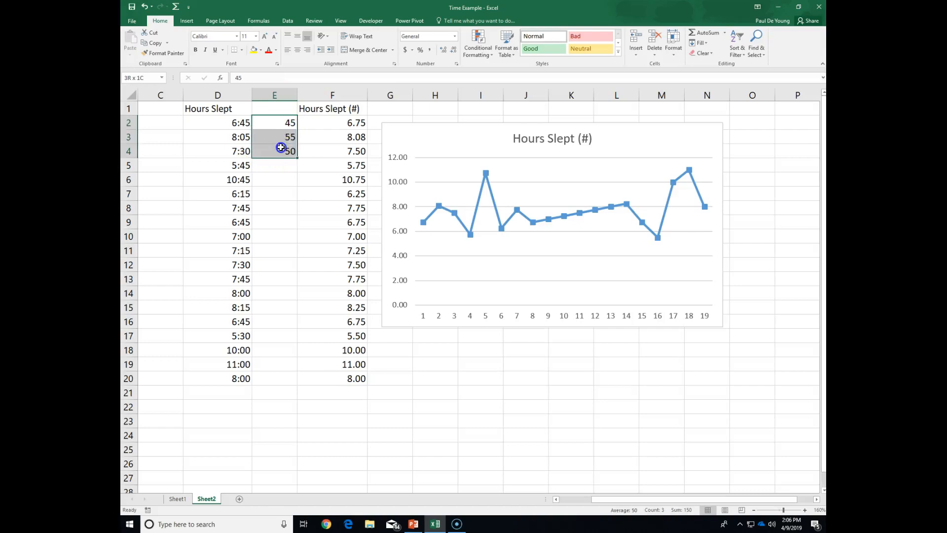
key("Delete")
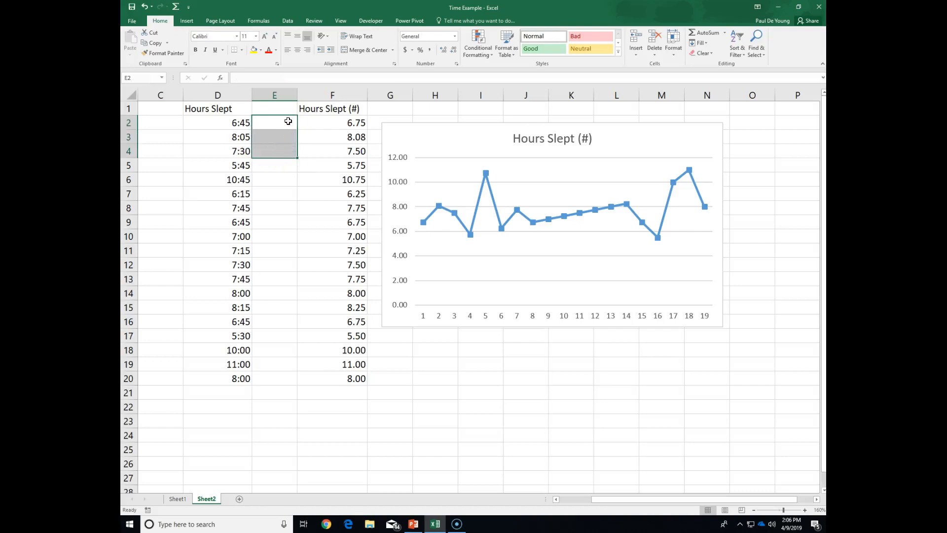
- Review the conversion formula in F2 and the chart, and switch to the Week 12 Day 1 Slides presentation in PowerPoint
left_click(337, 126)
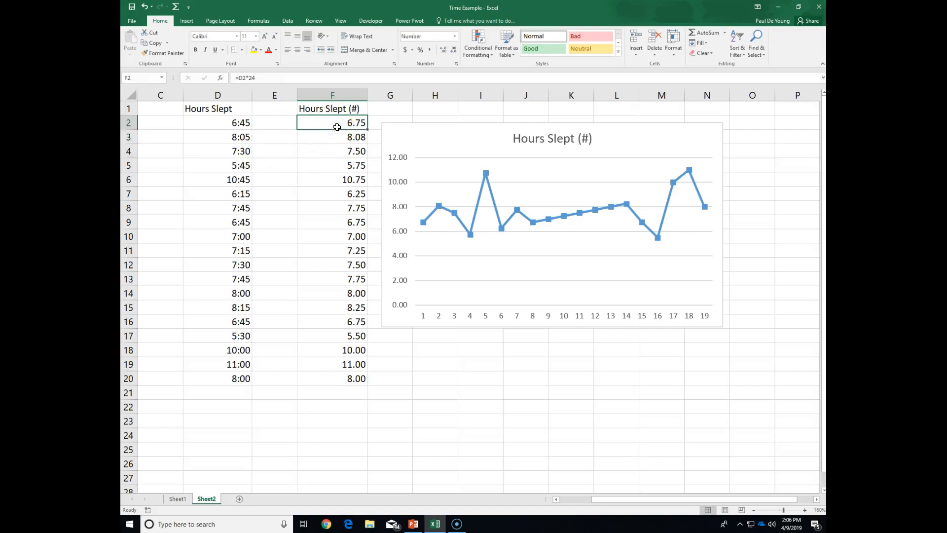
mouse_move(463, 230)
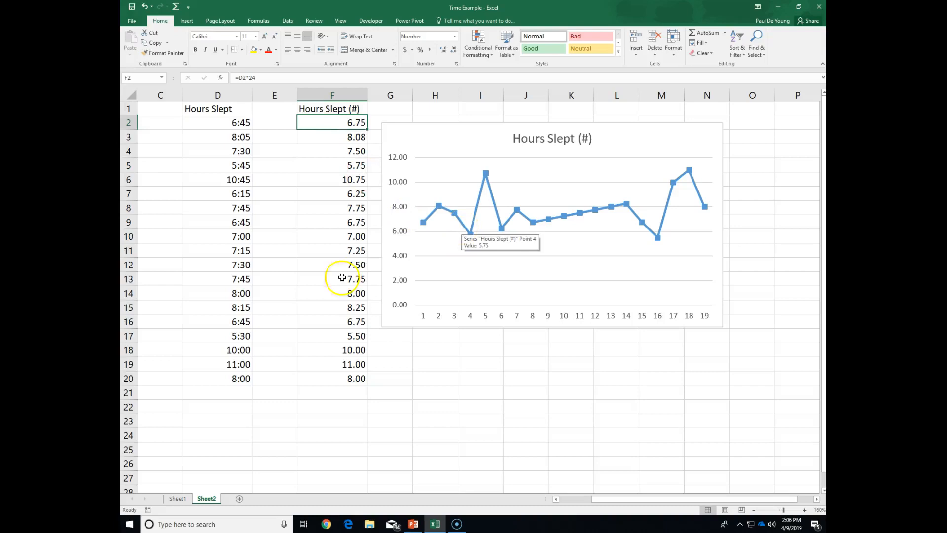
left_click(417, 527)
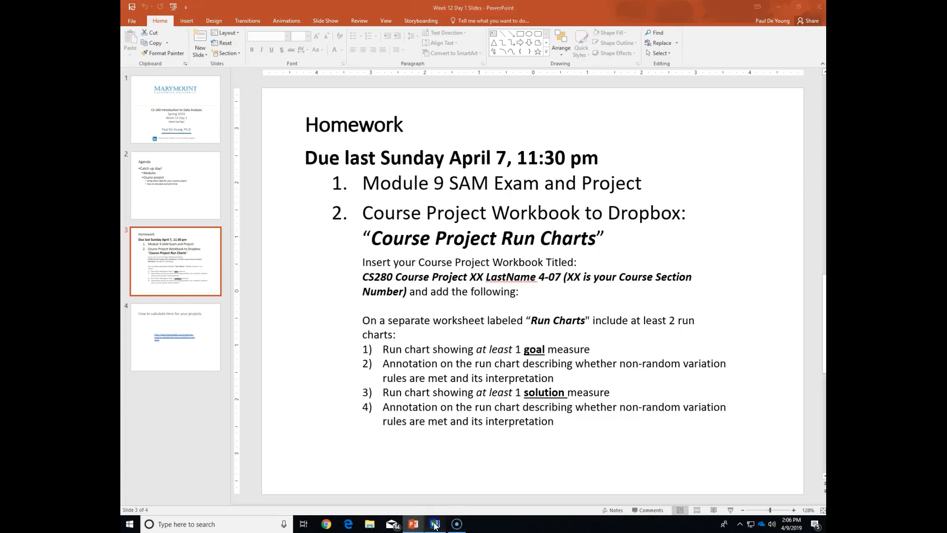
- Switch back to the Time Example workbook in Excel and examine the time value in D2 and its conversion formula in F2
left_click(435, 523)
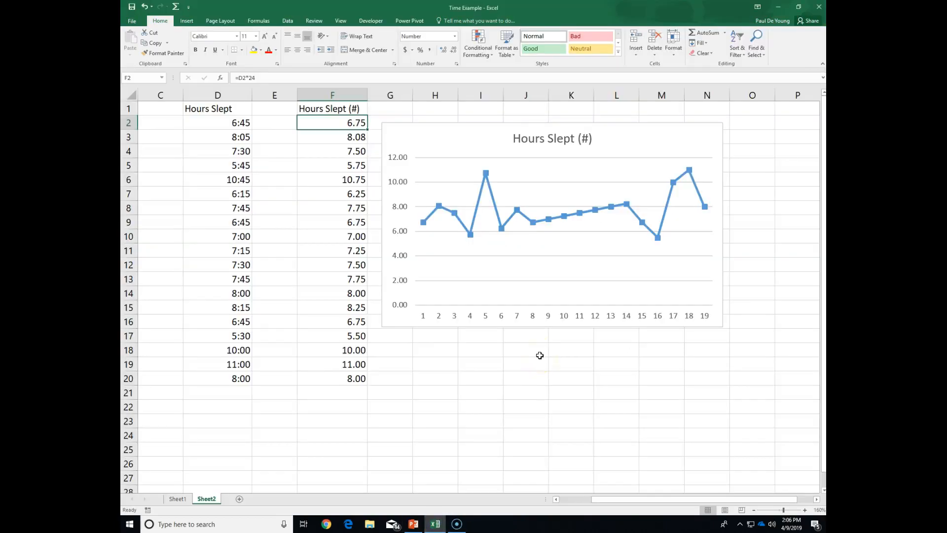
left_click(329, 121)
left_click(331, 123)
left_click(242, 75)
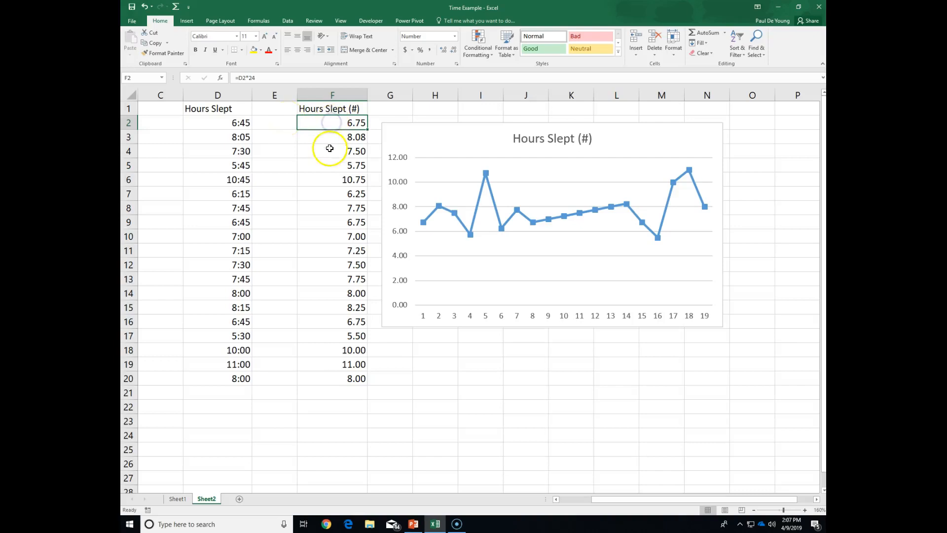
left_click(312, 122)
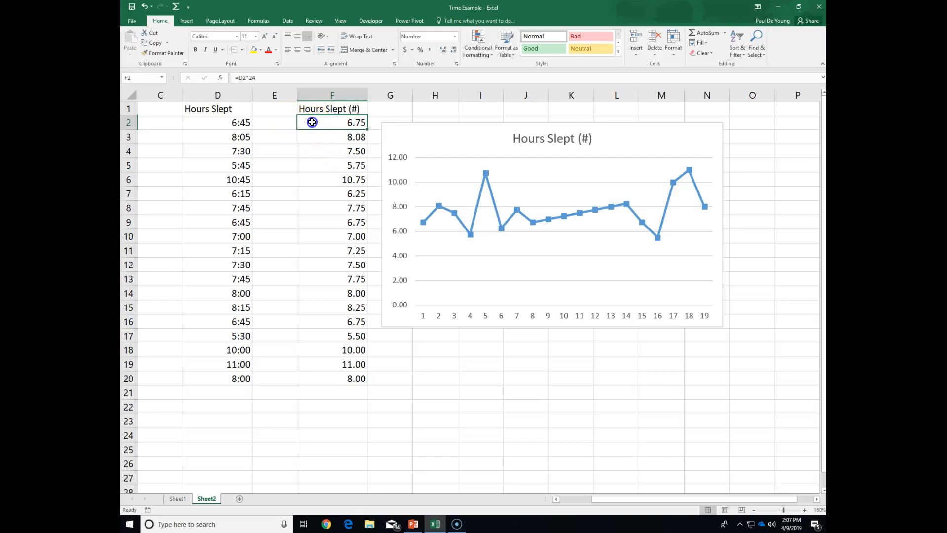
left_click(240, 122)
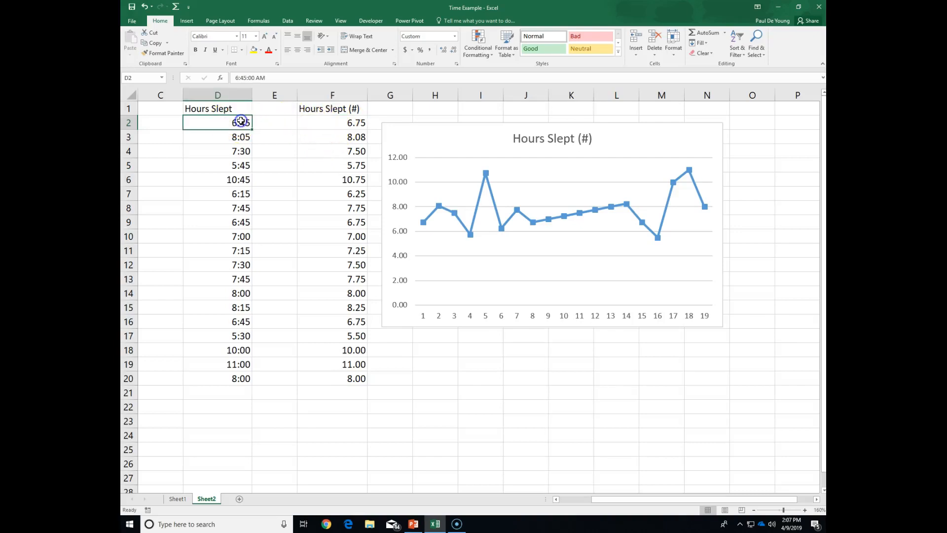
left_click(331, 122)
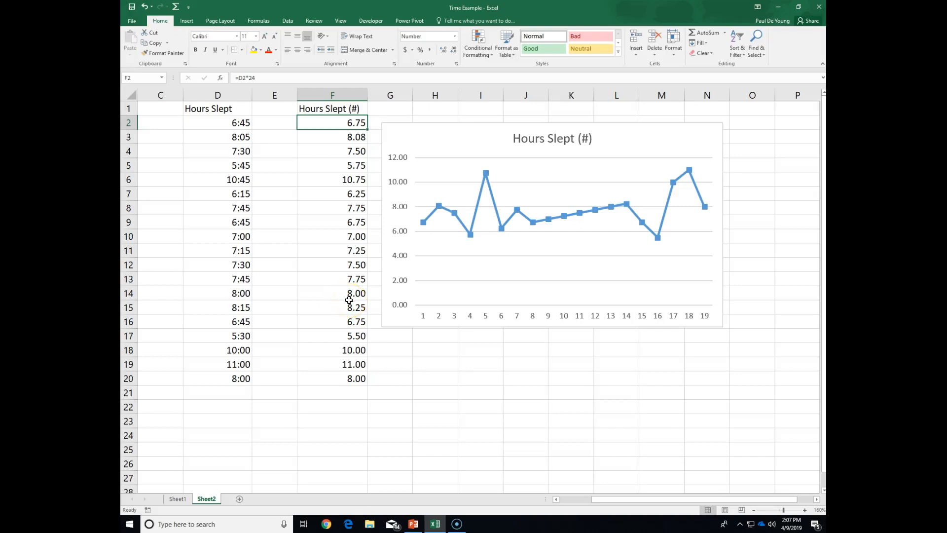
- Change the header in cell F1 to "Minutes Slept (#)"
left_click(316, 107)
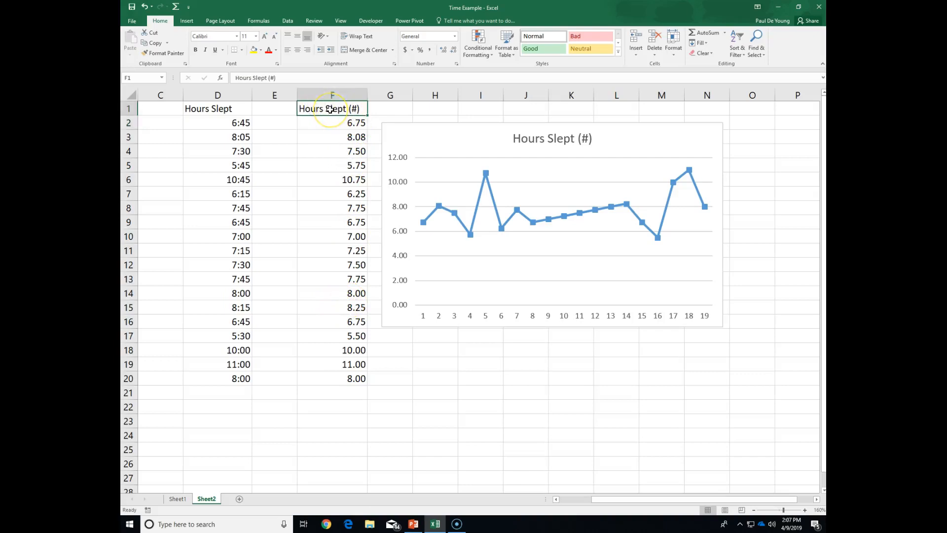
double_click(329, 110)
double_click(244, 78)
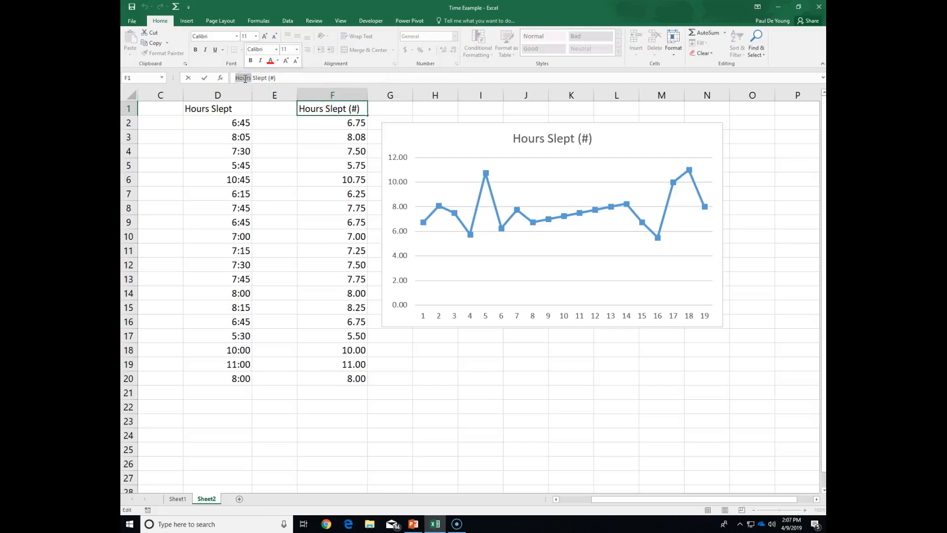
type("Minutes")
key("Return")
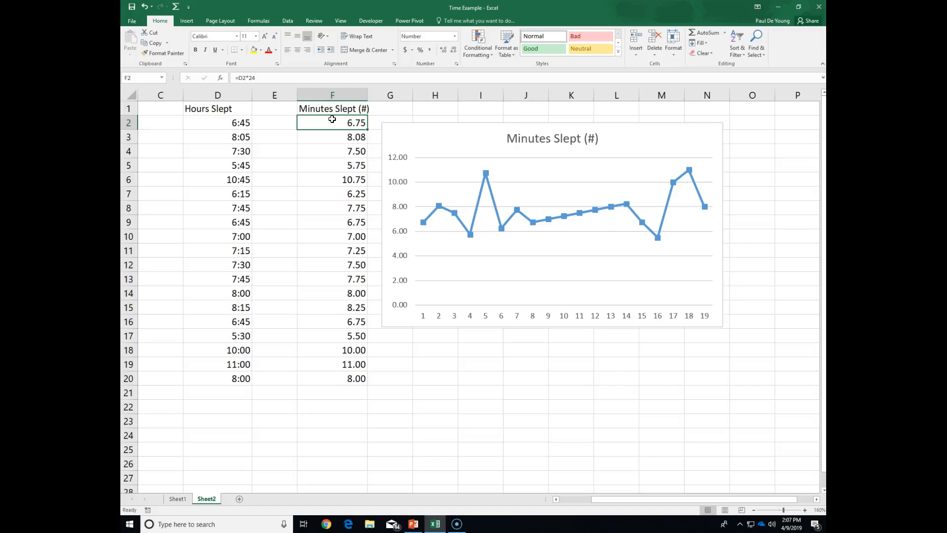
- Extend the conversion formula in F2 to =D2*24*60 and fill it down through F20
left_click(294, 78)
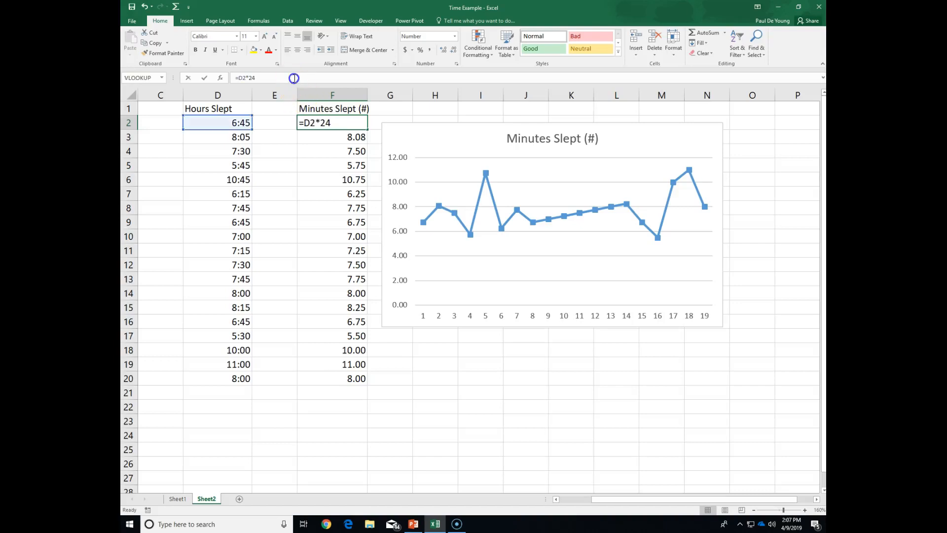
type("*")
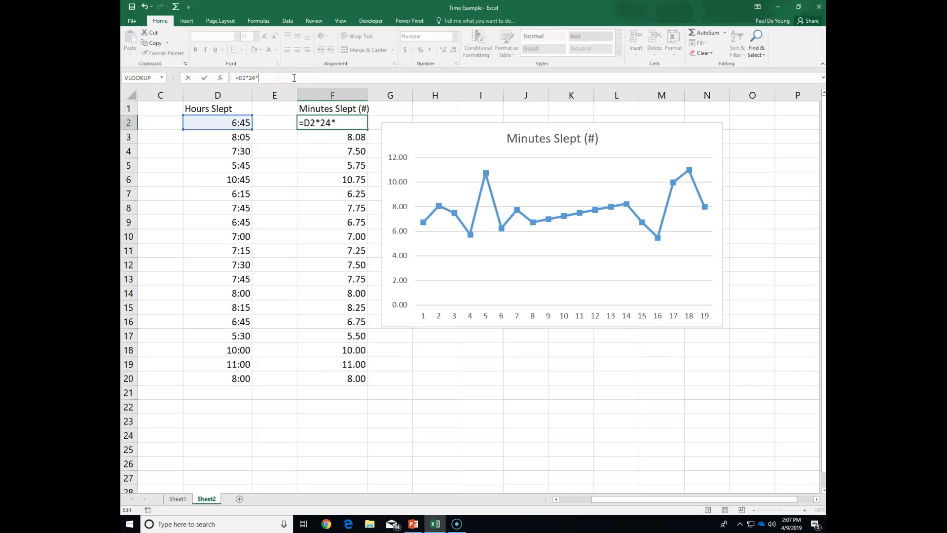
type("60")
key("Return")
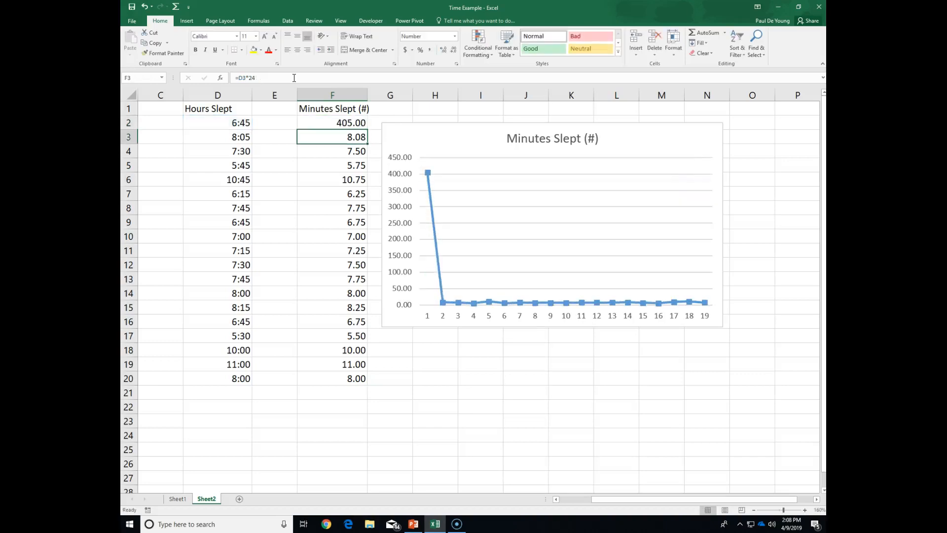
left_click(331, 123)
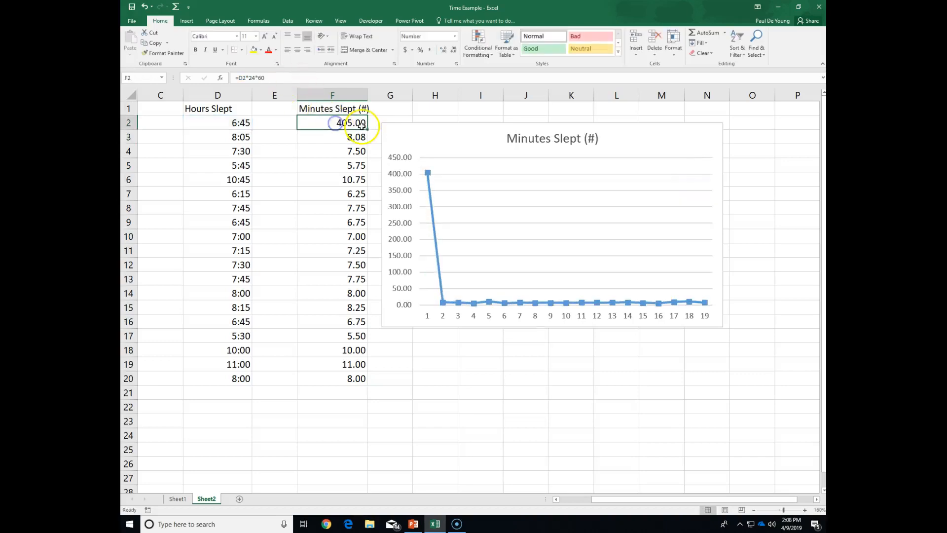
left_click_drag(366, 154, 364, 380)
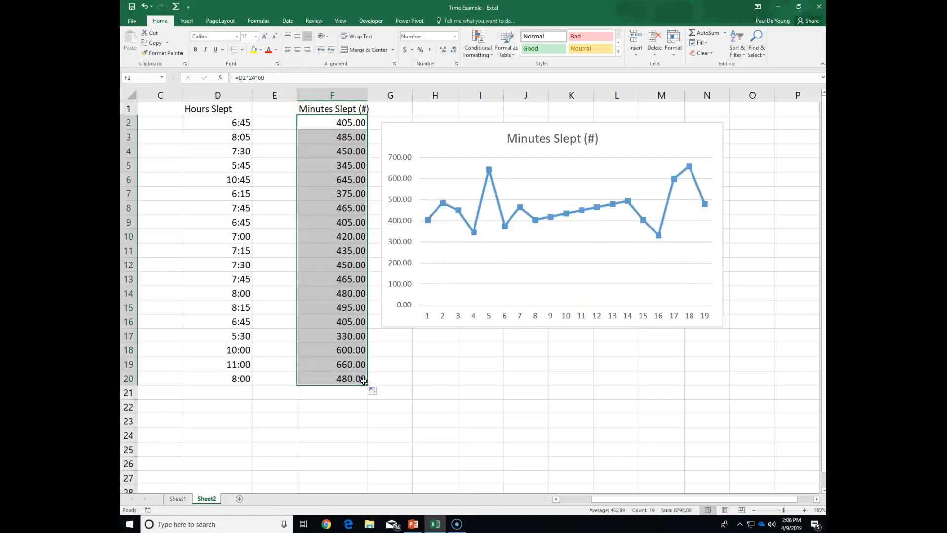